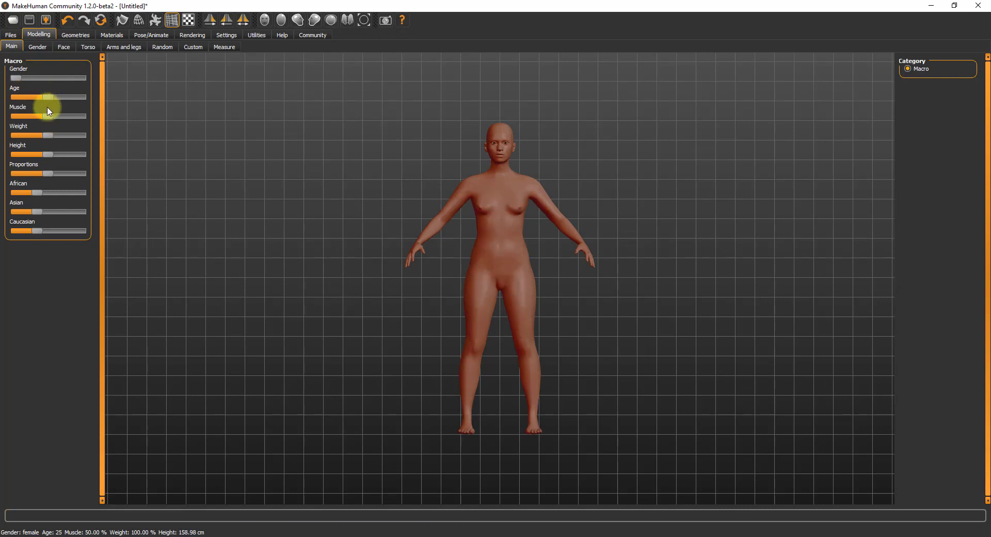
Raise the body height to about 223 cm and set the ethnic mix to about half African, a large Caucasian share and little Asian
{"action": "left_click_drag", "start_coordinate": [48, 155], "coordinate": [78, 154]}
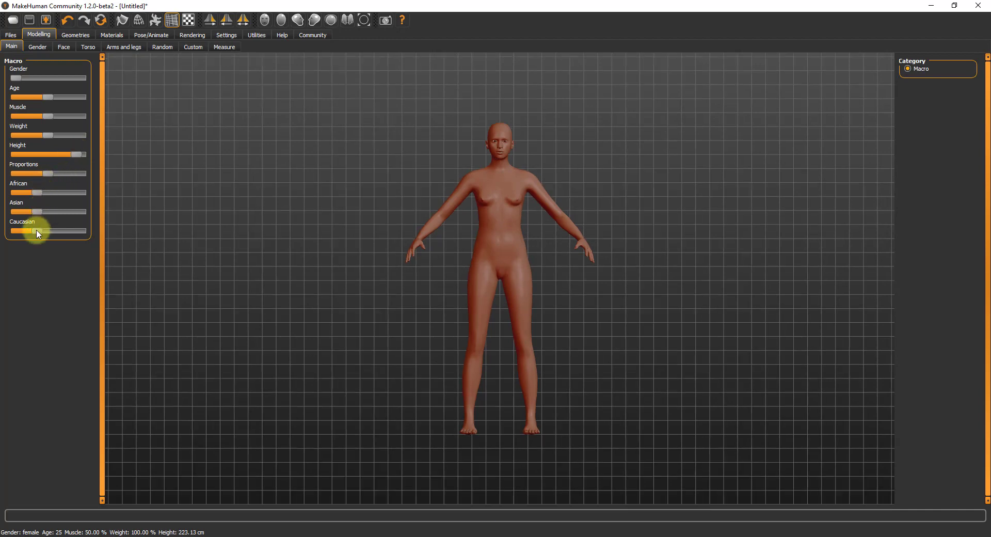
{"action": "mouse_move", "coordinate": [38, 229]}
{"action": "left_mouse_down"}
{"action": "mouse_move", "coordinate": [77, 235]}
{"action": "mouse_move", "coordinate": [18, 232]}
{"action": "mouse_move", "coordinate": [96, 226]}
{"action": "mouse_move", "coordinate": [56, 230]}
{"action": "left_mouse_up"}
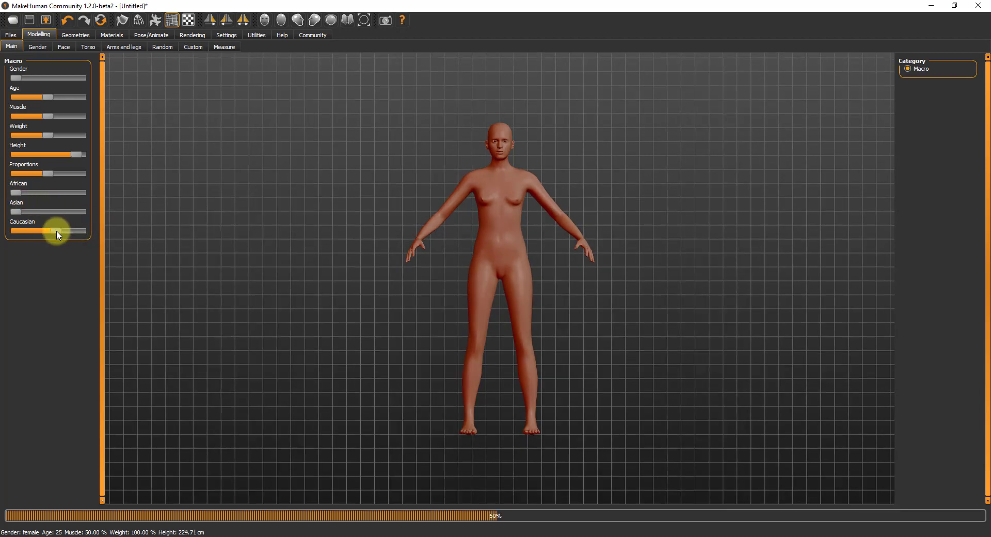
{"action": "mouse_move", "coordinate": [33, 193]}
{"action": "left_mouse_down"}
{"action": "mouse_move", "coordinate": [58, 185]}
{"action": "mouse_move", "coordinate": [46, 190]}
{"action": "left_mouse_up"}
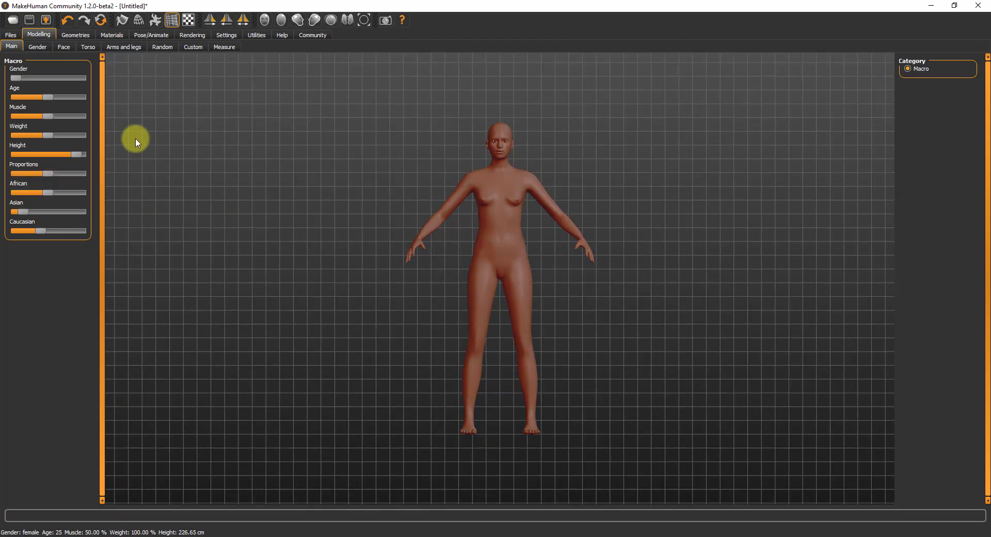
Widen the hips horizontally and slightly increase their vertical scale and the waist's vertical position
{"action": "left_click", "coordinate": [78, 48]}
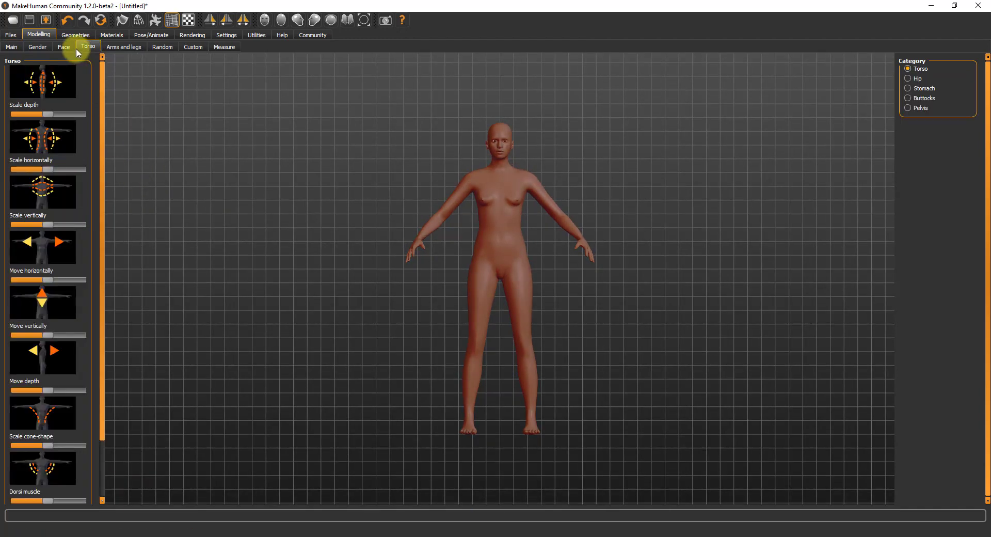
{"action": "left_click", "coordinate": [910, 79]}
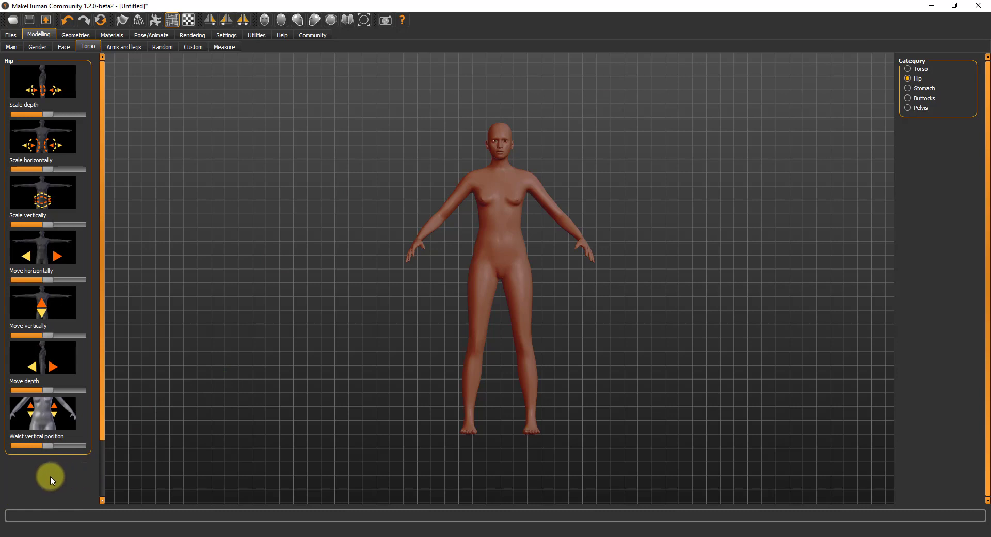
{"action": "mouse_move", "coordinate": [48, 447]}
{"action": "left_mouse_down"}
{"action": "mouse_move", "coordinate": [83, 443]}
{"action": "mouse_move", "coordinate": [33, 442]}
{"action": "mouse_move", "coordinate": [50, 442]}
{"action": "left_mouse_up"}
{"action": "mouse_move", "coordinate": [46, 225]}
{"action": "left_mouse_down"}
{"action": "mouse_move", "coordinate": [64, 225]}
{"action": "mouse_move", "coordinate": [50, 224]}
{"action": "left_mouse_up"}
{"action": "left_click_drag", "start_coordinate": [50, 172], "coordinate": [59, 172]}
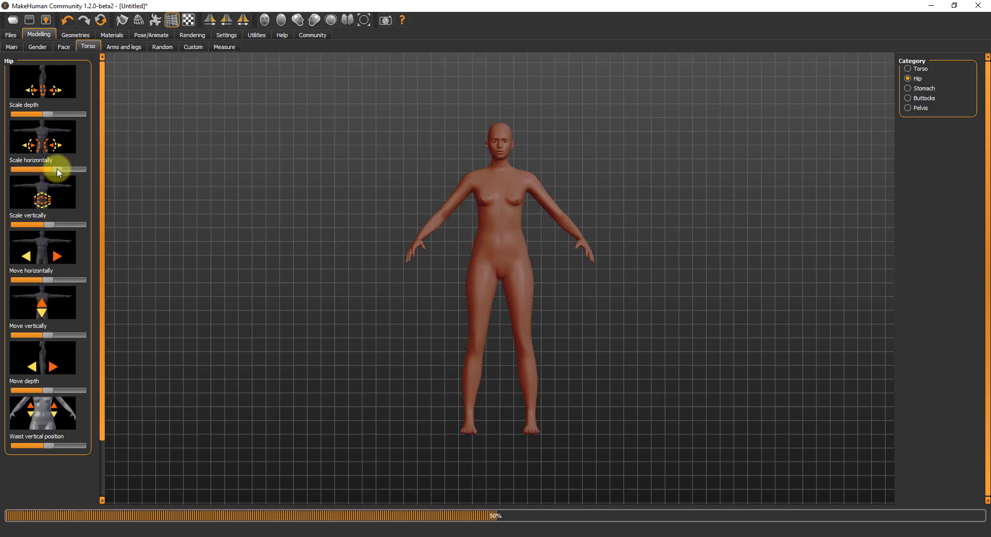
Shape the stomach with maximum muscular tone and pregnancy shape and minimum navel bump
{"action": "left_click", "coordinate": [907, 88]}
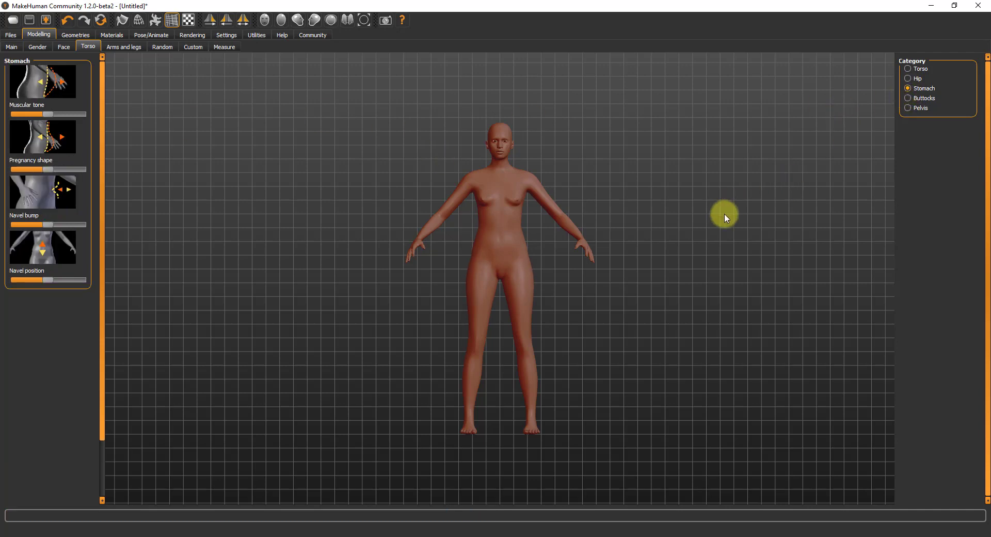
{"action": "left_click_drag", "start_coordinate": [723, 213], "coordinate": [661, 215]}
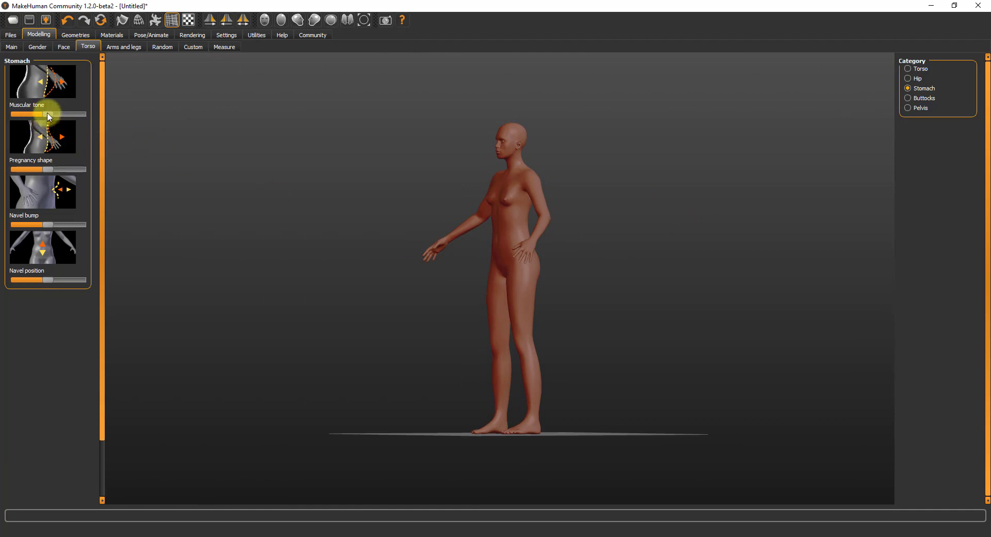
{"action": "left_click_drag", "start_coordinate": [49, 116], "coordinate": [84, 124]}
{"action": "left_click_drag", "start_coordinate": [52, 169], "coordinate": [93, 166]}
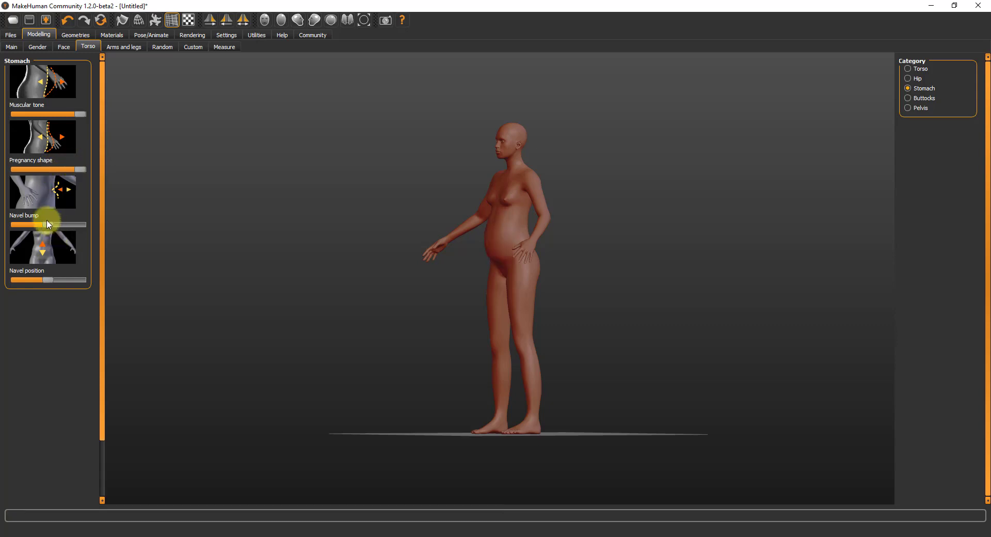
{"action": "left_click_drag", "start_coordinate": [47, 223], "coordinate": [8, 225]}
Set the buttocks volume to its maximum
{"action": "left_click", "coordinate": [907, 98]}
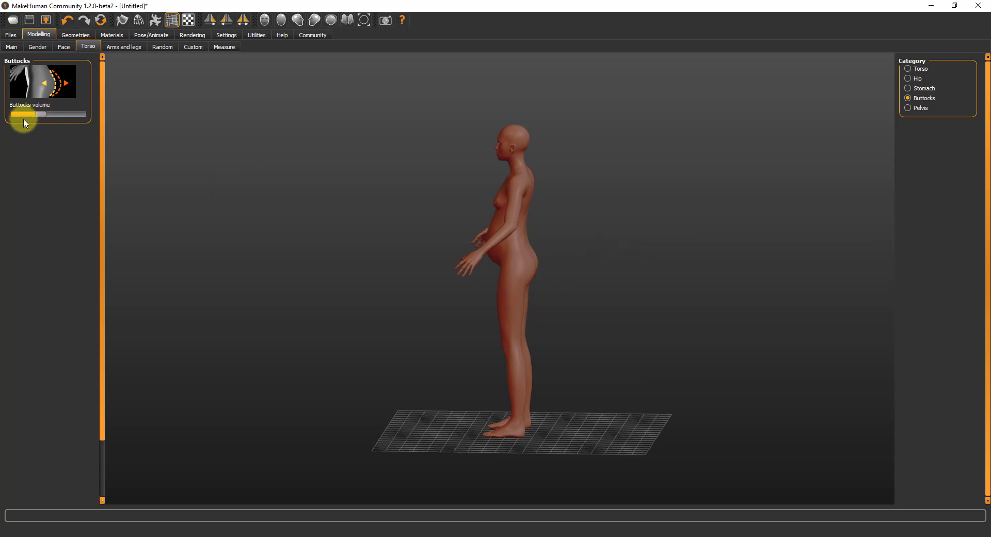
{"action": "left_click_drag", "start_coordinate": [23, 119], "coordinate": [143, 113]}
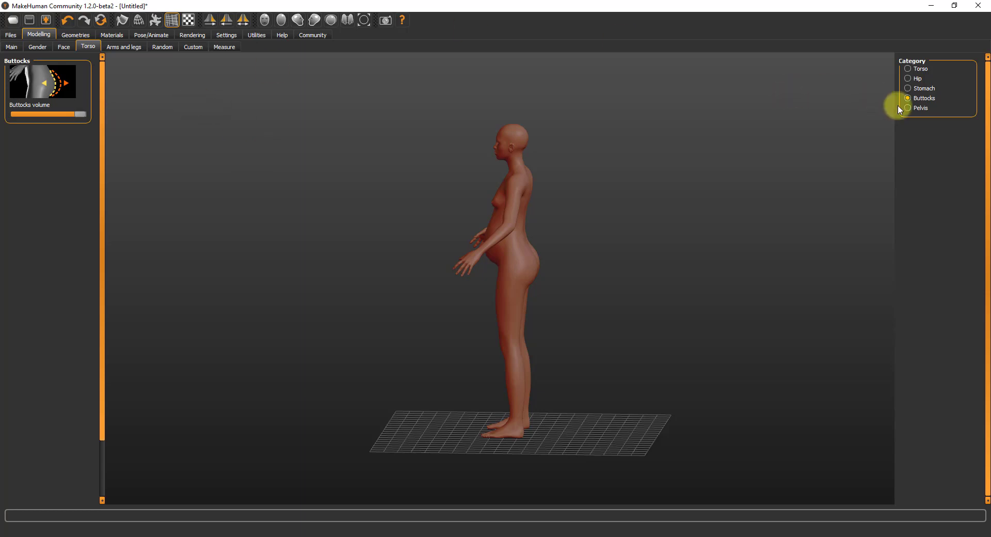
Set the pelvis genital volume to its minimum and the pelvis muscular tone to about four fifths of its range
{"action": "left_click", "coordinate": [912, 107]}
{"action": "left_click_drag", "start_coordinate": [381, 222], "coordinate": [468, 227]}
{"action": "left_click_drag", "start_coordinate": [50, 173], "coordinate": [2, 181]}
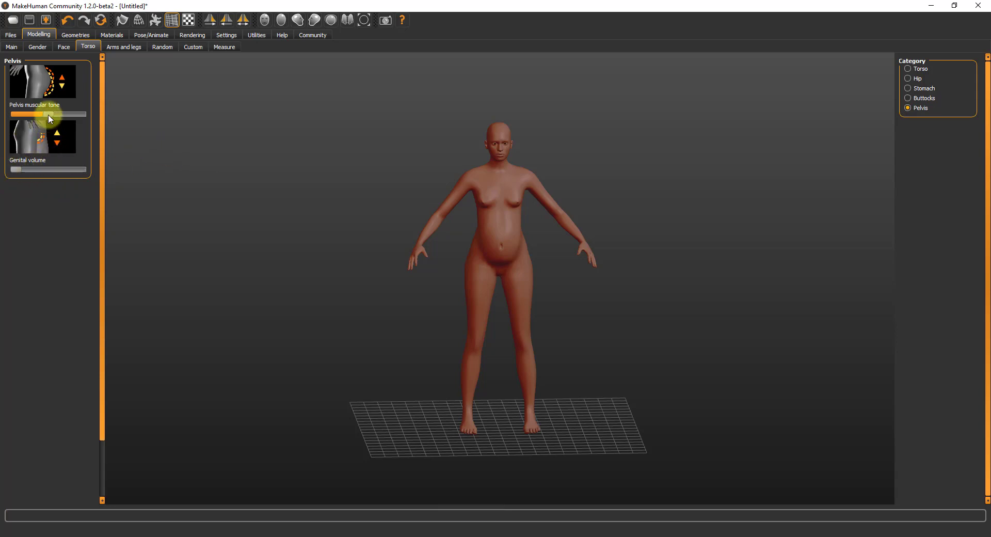
{"action": "left_click_drag", "start_coordinate": [48, 114], "coordinate": [9, 93]}
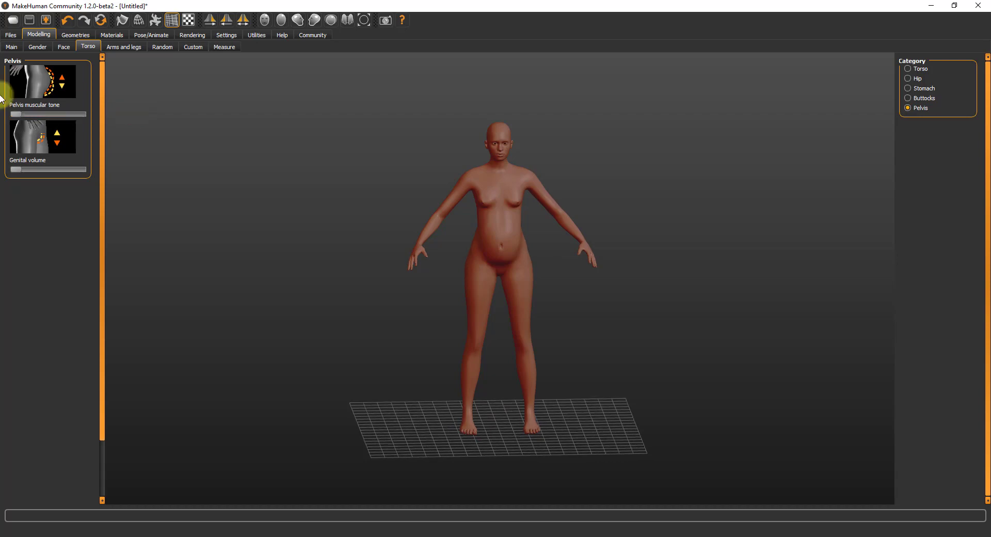
{"action": "left_click_drag", "start_coordinate": [504, 301], "coordinate": [515, 254]}
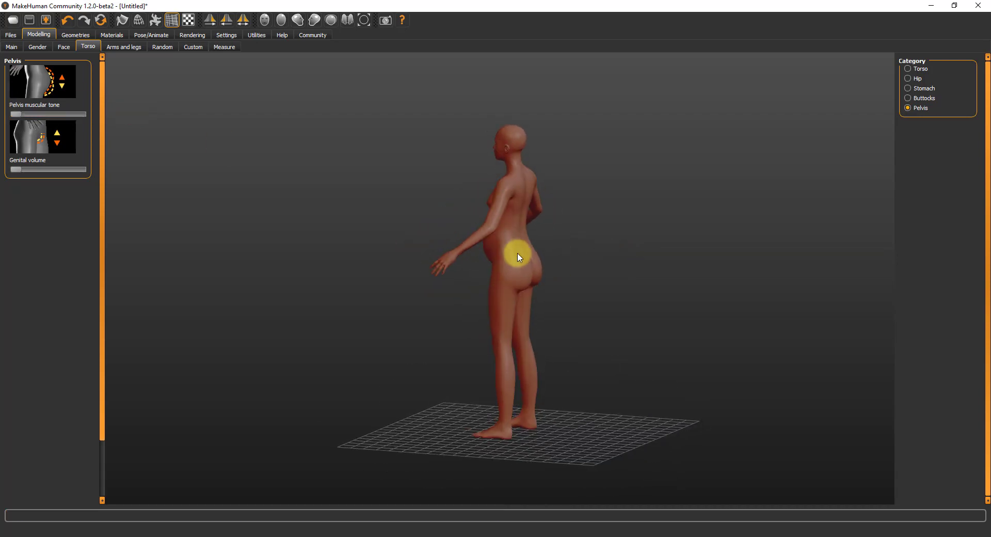
{"action": "left_click_drag", "start_coordinate": [11, 110], "coordinate": [70, 92]}
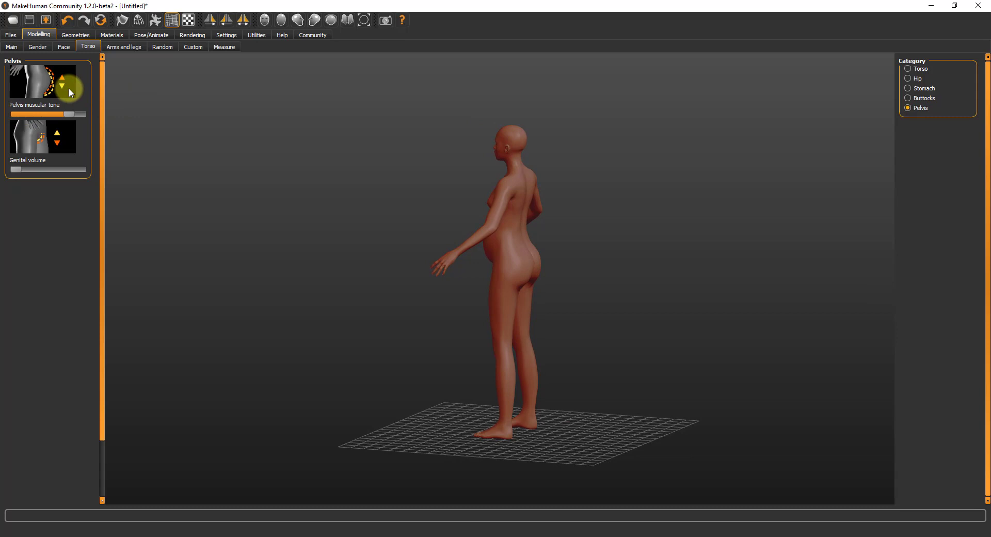
{"action": "left_click_drag", "start_coordinate": [337, 236], "coordinate": [358, 237]}
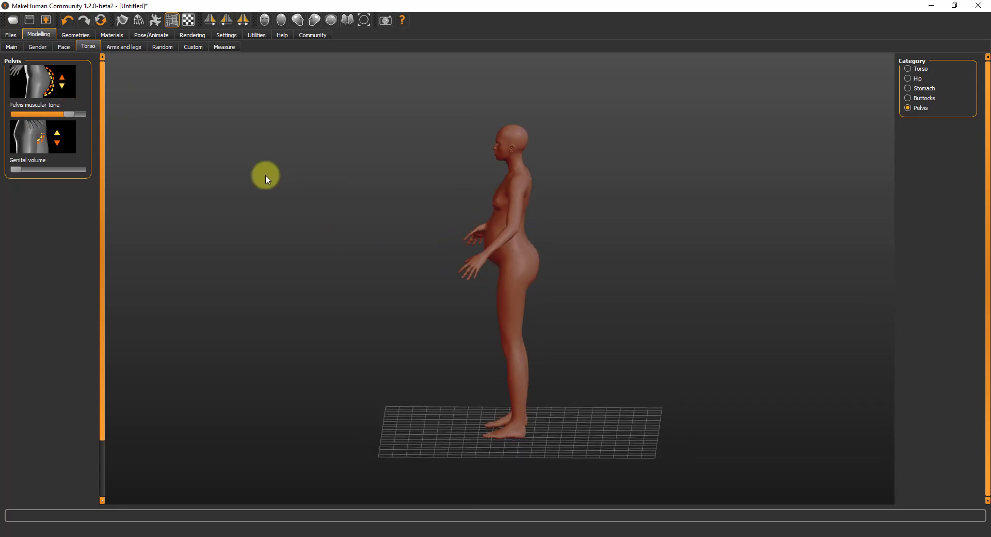
{"action": "left_click", "coordinate": [61, 48]}
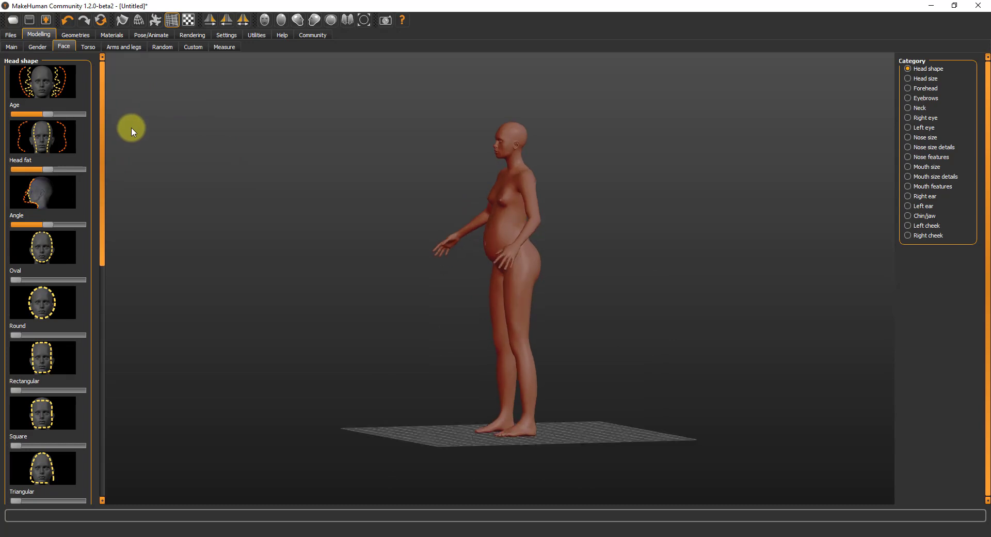
{"action": "mouse_move", "coordinate": [102, 132]}
{"action": "left_mouse_down"}
{"action": "mouse_move", "coordinate": [126, 205]}
{"action": "mouse_move", "coordinate": [118, 267]}
{"action": "mouse_move", "coordinate": [99, 135]}
{"action": "left_mouse_up"}
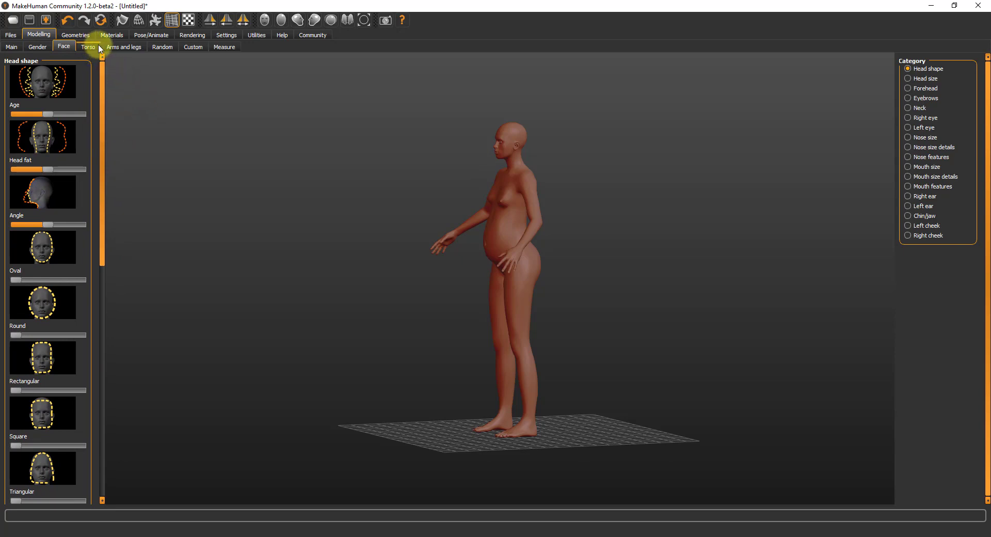
Set the breast firmness to its maximum and the breast size to just below its maximum
{"action": "left_click", "coordinate": [41, 49]}
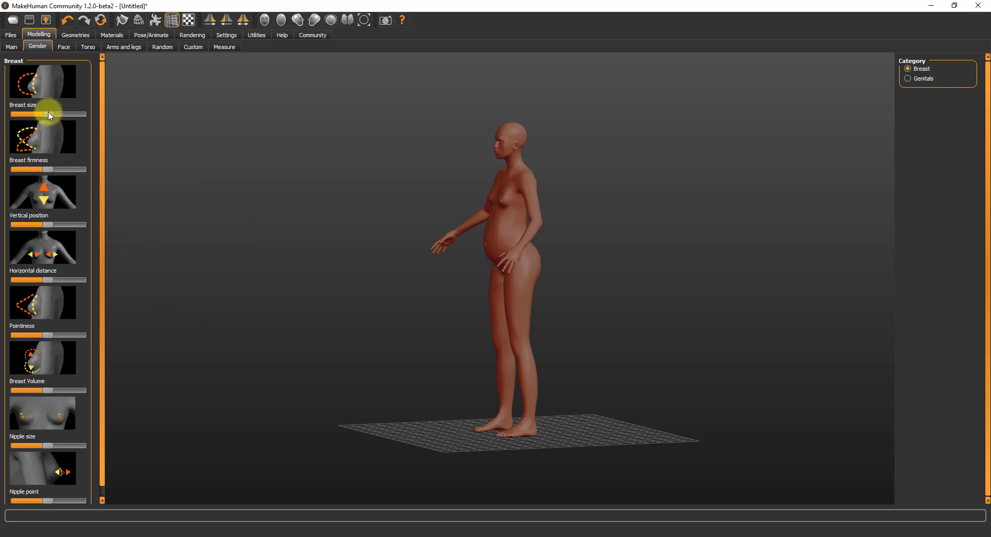
{"action": "left_click_drag", "start_coordinate": [47, 113], "coordinate": [96, 107]}
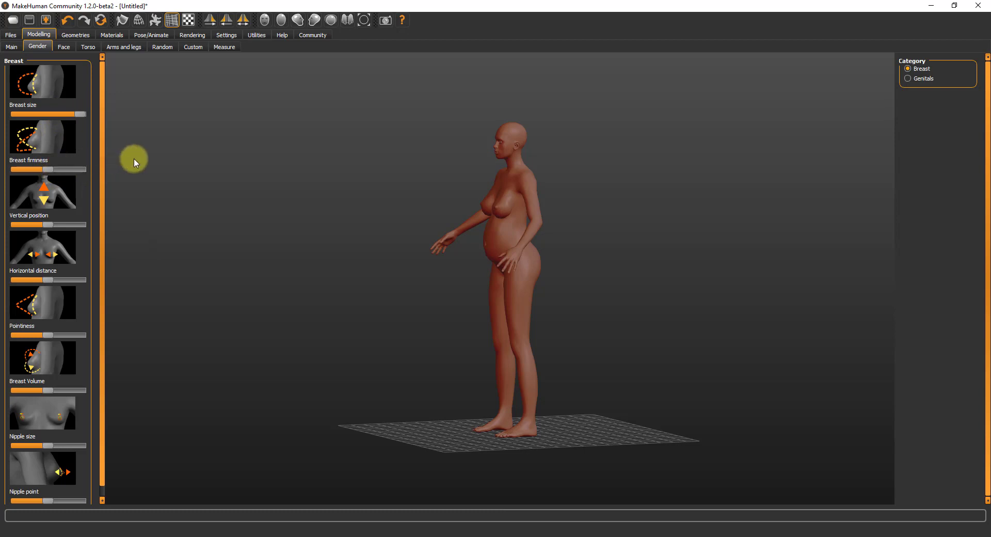
{"action": "left_click_drag", "start_coordinate": [47, 169], "coordinate": [97, 166]}
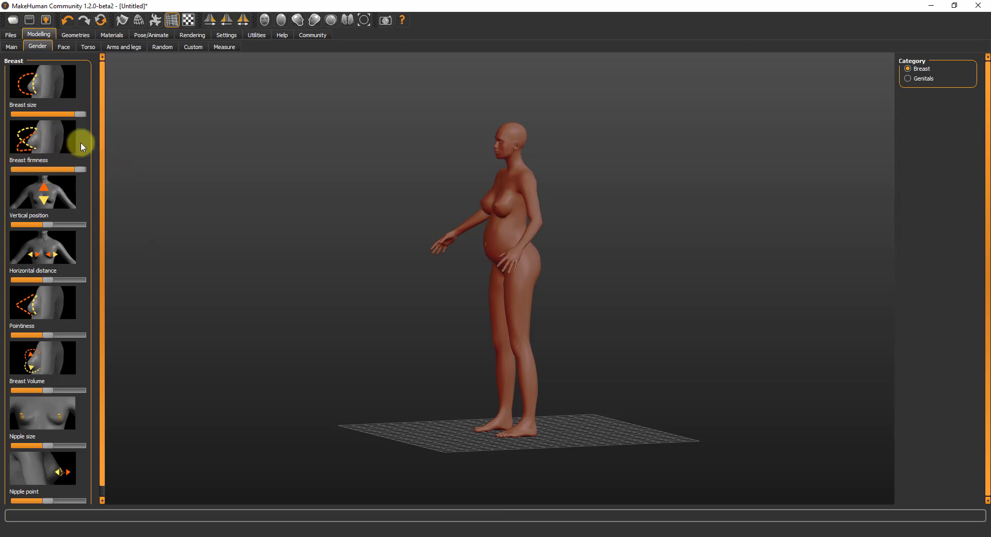
{"action": "left_click_drag", "start_coordinate": [80, 113], "coordinate": [73, 113]}
Set the breast volume to its maximum and the pointiness, nipple size and nipple point to their minimum
{"action": "left_click_drag", "start_coordinate": [48, 337], "coordinate": [11, 349]}
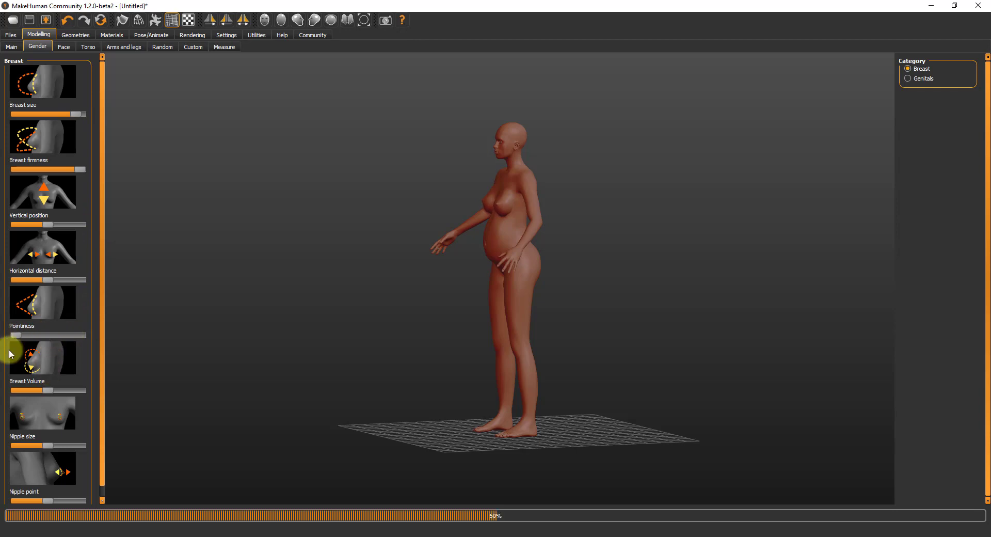
{"action": "left_click_drag", "start_coordinate": [45, 389], "coordinate": [164, 364]}
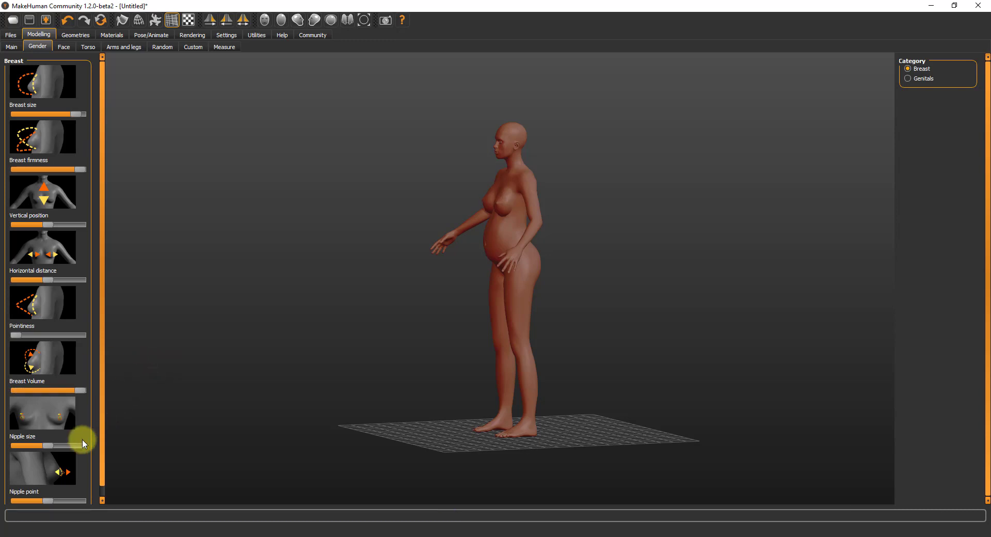
{"action": "left_click_drag", "start_coordinate": [48, 445], "coordinate": [4, 452]}
{"action": "left_click_drag", "start_coordinate": [47, 500], "coordinate": [4, 512]}
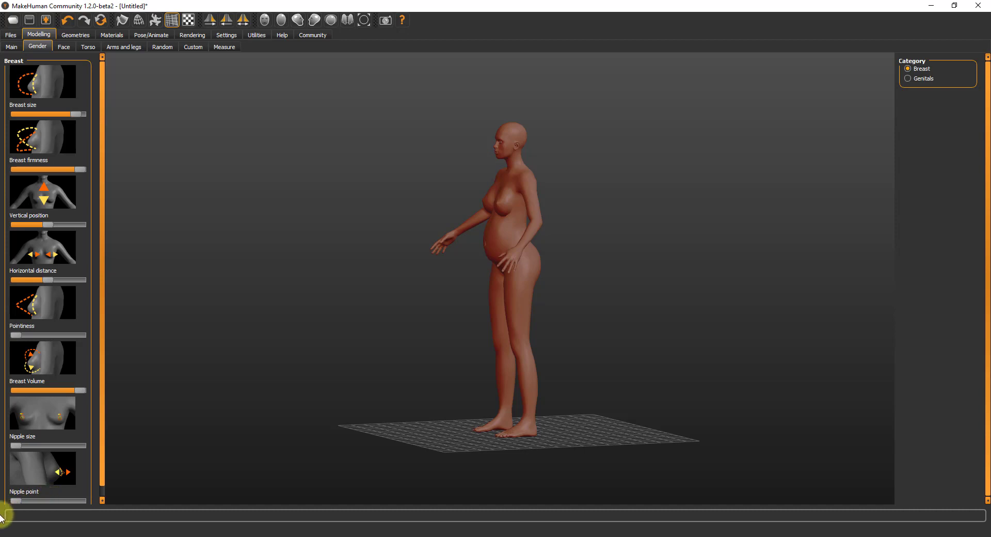
{"action": "left_click_drag", "start_coordinate": [103, 445], "coordinate": [98, 360]}
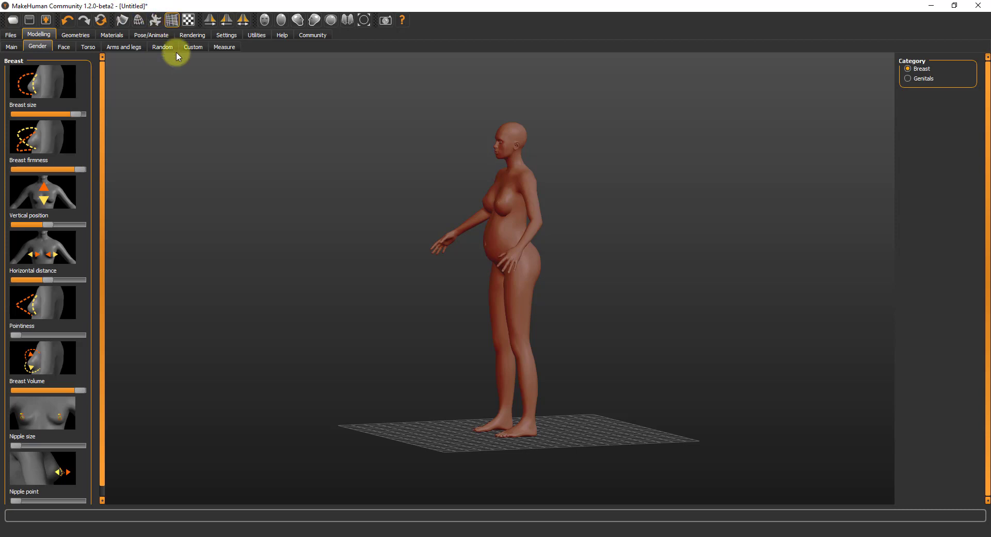
{"action": "left_click", "coordinate": [907, 78]}
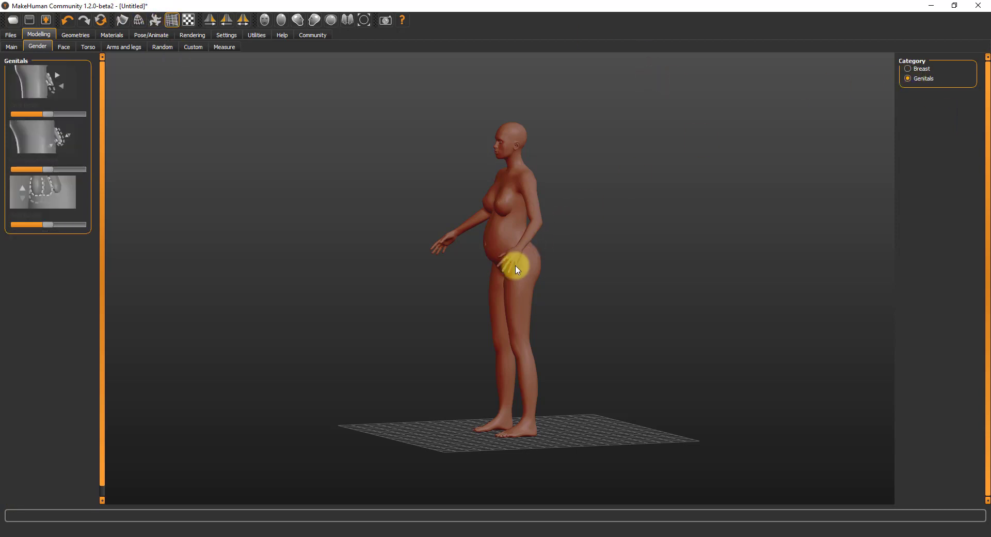
{"action": "mouse_move", "coordinate": [516, 266]}
{"action": "left_mouse_down"}
{"action": "mouse_move", "coordinate": [490, 284]}
{"action": "mouse_move", "coordinate": [522, 283]}
{"action": "left_mouse_up"}
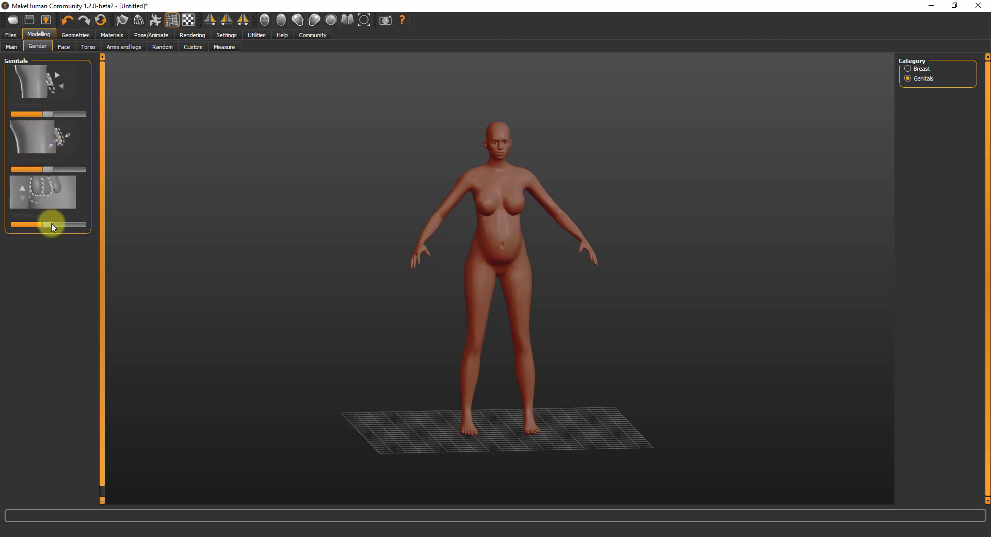
Increase the right arm's lowerarm muscles, and raise its lowerarm and upperarm skinny-fat to about two thirds of their range
{"action": "left_click", "coordinate": [127, 47]}
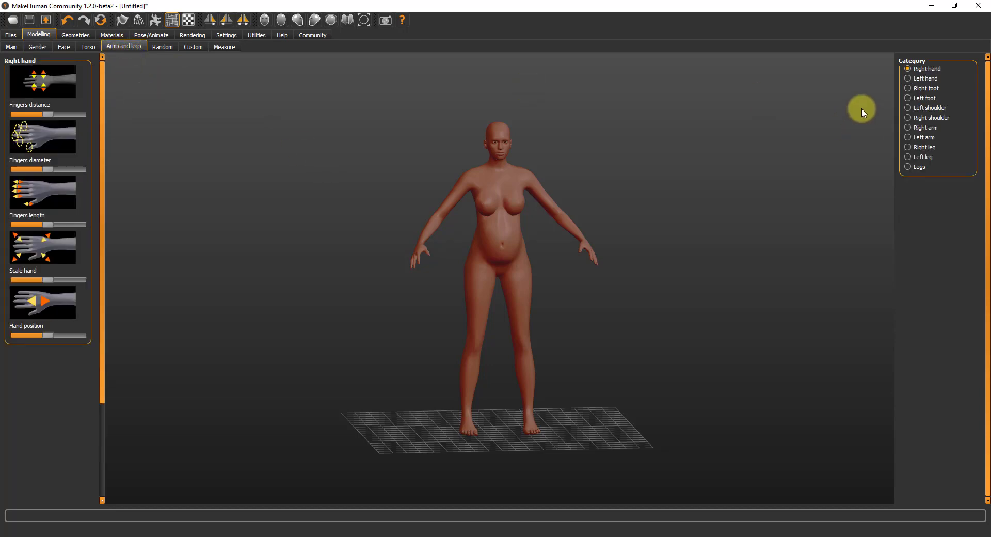
{"action": "left_click", "coordinate": [907, 127]}
{"action": "left_click_drag", "start_coordinate": [48, 335], "coordinate": [67, 335]}
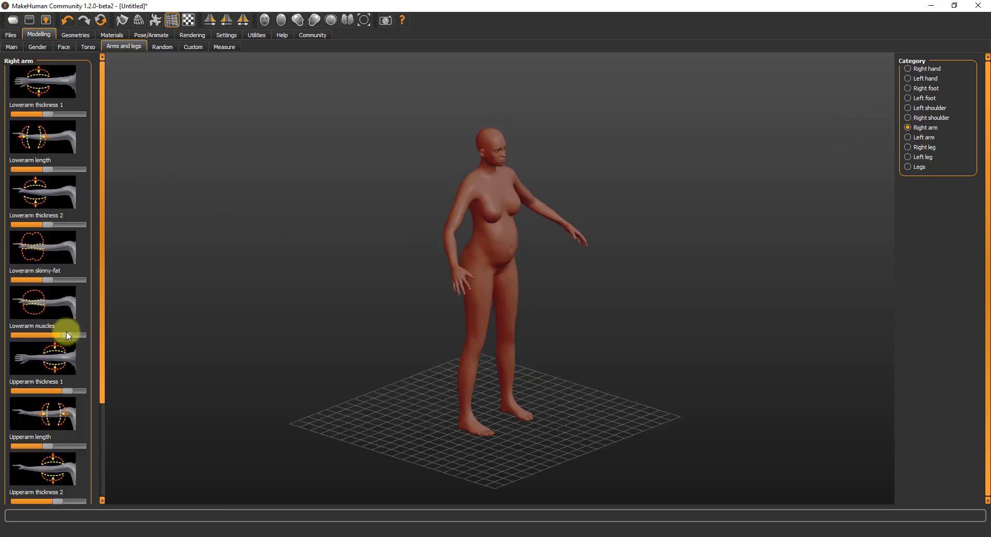
{"action": "mouse_move", "coordinate": [47, 281]}
{"action": "left_mouse_down"}
{"action": "mouse_move", "coordinate": [99, 274]}
{"action": "mouse_move", "coordinate": [44, 278]}
{"action": "mouse_move", "coordinate": [61, 277]}
{"action": "left_mouse_up"}
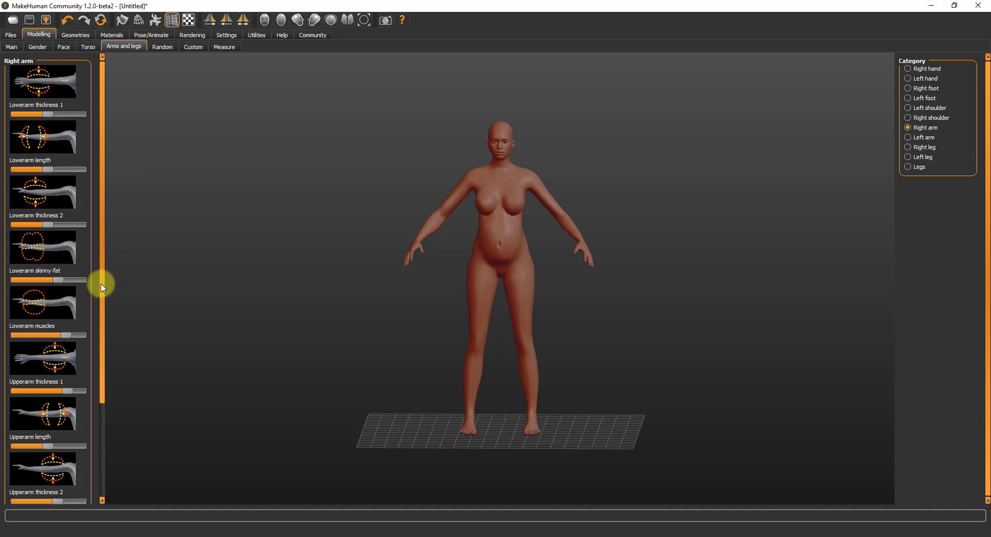
{"action": "left_click_drag", "start_coordinate": [104, 347], "coordinate": [89, 442]}
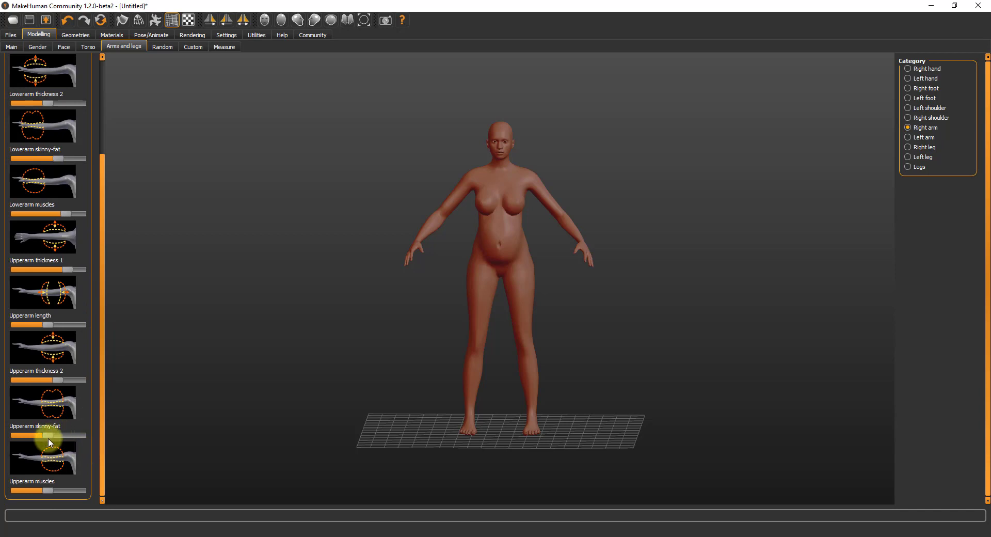
{"action": "mouse_move", "coordinate": [76, 435]}
{"action": "left_mouse_down"}
{"action": "mouse_move", "coordinate": [41, 432]}
{"action": "mouse_move", "coordinate": [58, 435]}
{"action": "left_mouse_up"}
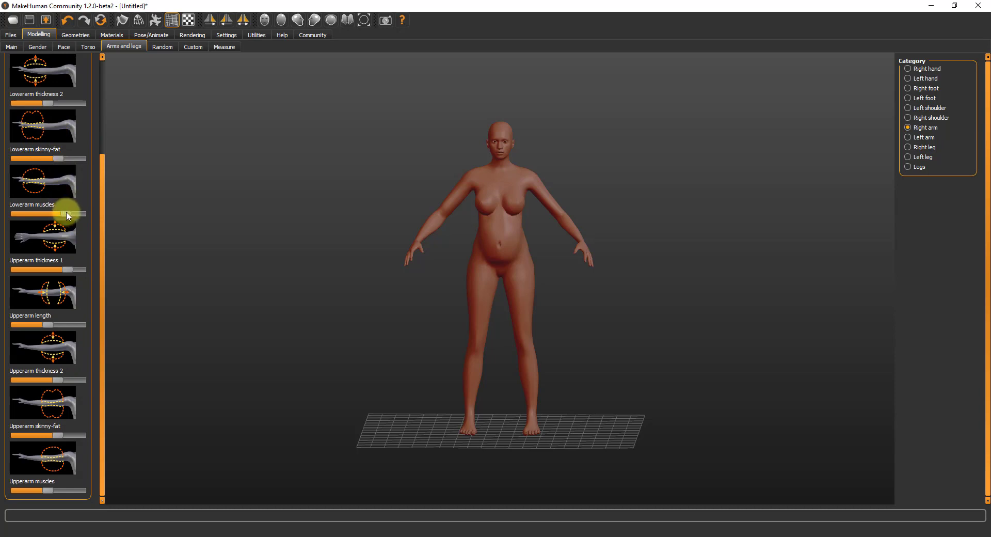
Reduce the right arm's lowerarm muscles, upperarm thickness 1 and upperarm thickness 2 to about the middle of their range
{"action": "mouse_move", "coordinate": [65, 215]}
{"action": "left_mouse_down"}
{"action": "mouse_move", "coordinate": [22, 206]}
{"action": "mouse_move", "coordinate": [52, 205]}
{"action": "left_mouse_up"}
{"action": "left_click_drag", "start_coordinate": [71, 266], "coordinate": [50, 259]}
{"action": "left_click_drag", "start_coordinate": [58, 381], "coordinate": [49, 381]}
Raise the left arm's lowerarm and upperarm skinny-fat to about four fifths of their range
{"action": "left_click", "coordinate": [911, 138]}
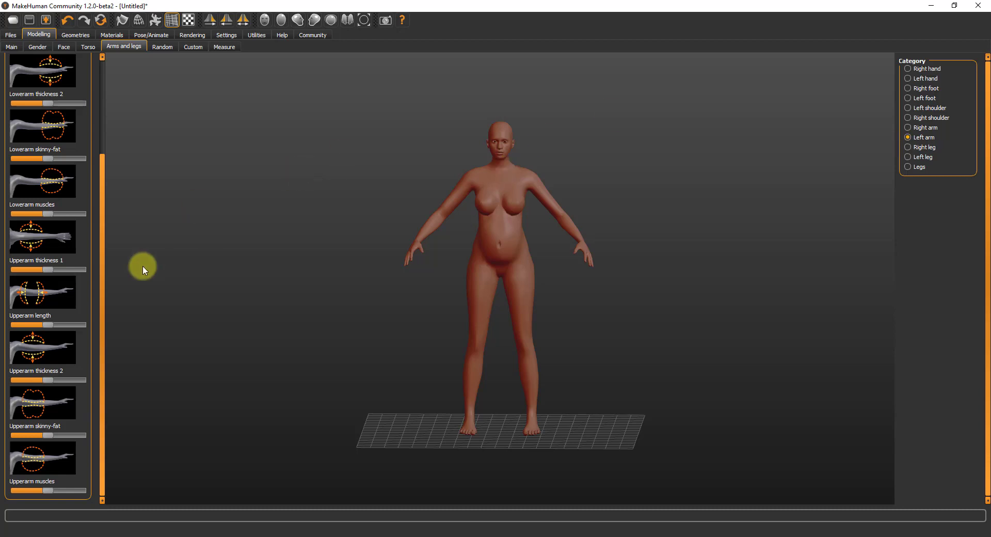
{"action": "left_click_drag", "start_coordinate": [48, 154], "coordinate": [71, 156]}
{"action": "left_click_drag", "start_coordinate": [49, 436], "coordinate": [70, 430]}
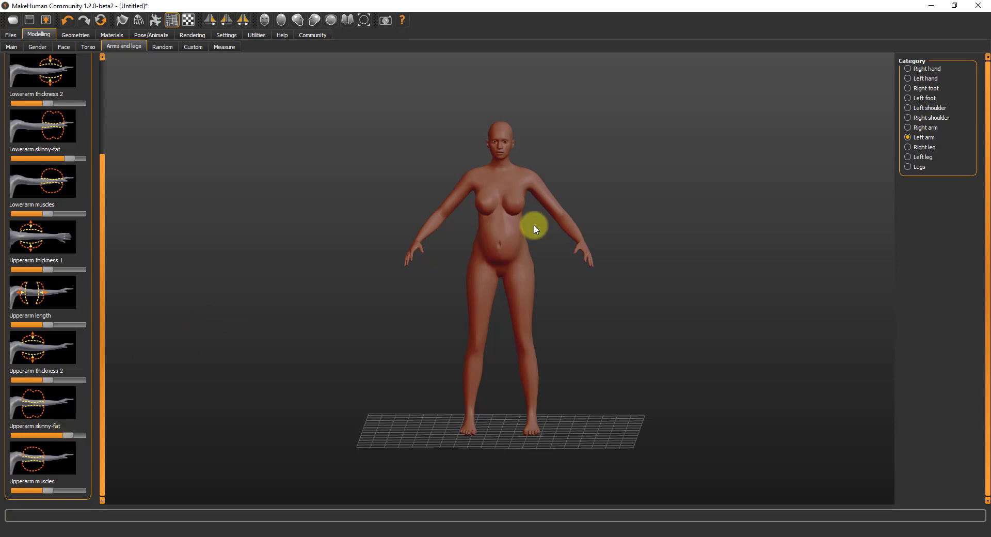
{"action": "left_click_drag", "start_coordinate": [535, 225], "coordinate": [269, 198]}
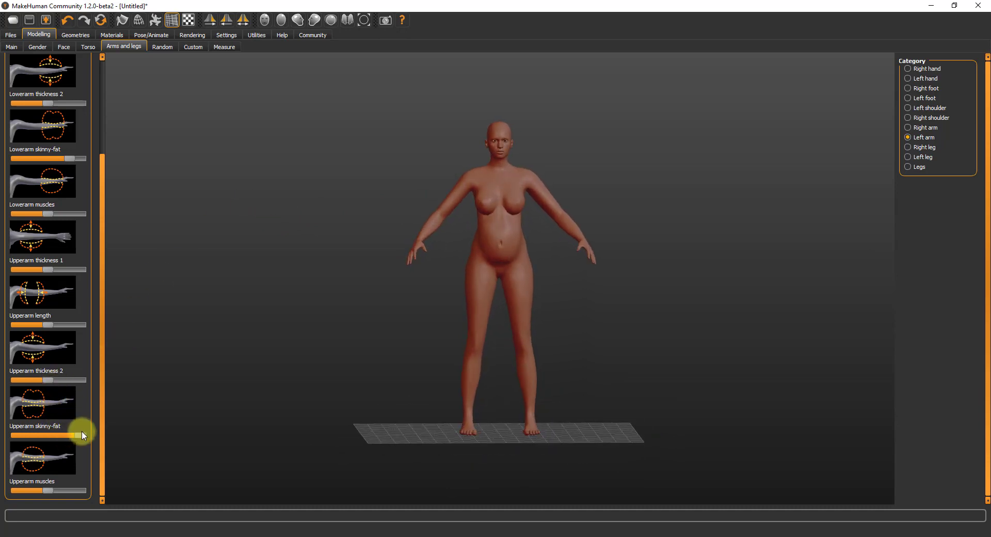
Reduce the left arm's upperarm skinny-fat to about three quarters of its range and check the arms on the model
{"action": "left_click_drag", "start_coordinate": [81, 432], "coordinate": [66, 435]}
{"action": "key", "text": "3"}
{"action": "left_click_drag", "start_coordinate": [398, 350], "coordinate": [661, 354]}
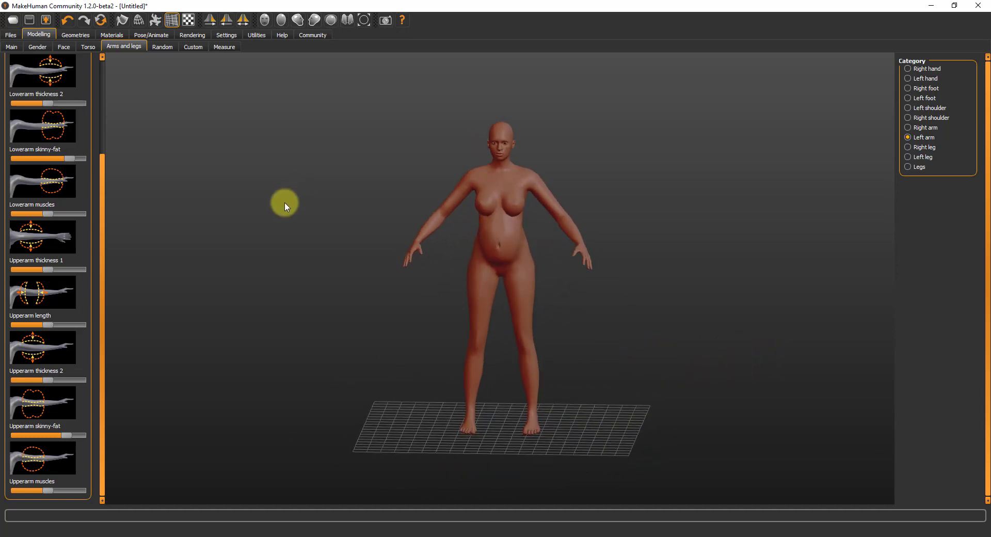
{"action": "left_click_drag", "start_coordinate": [106, 212], "coordinate": [135, 92]}
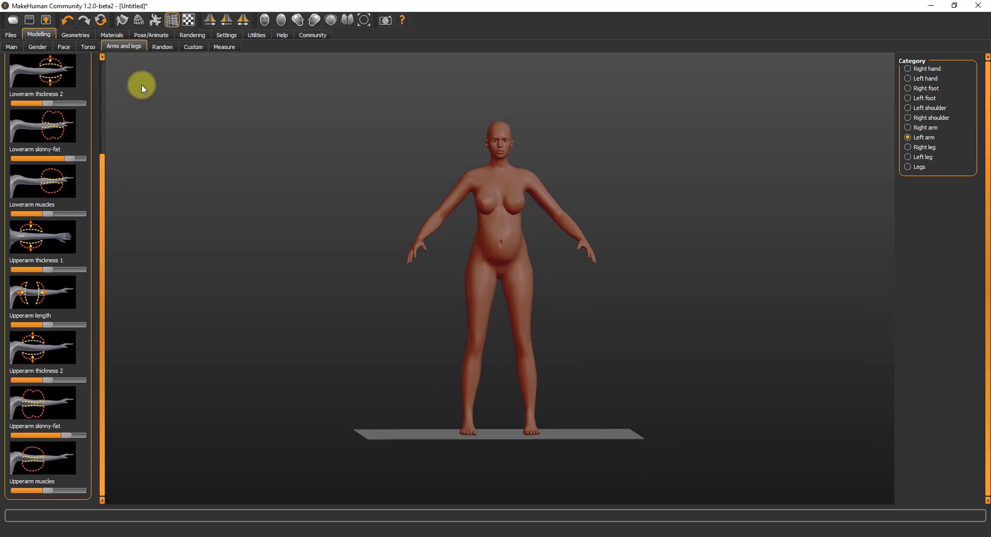
Try the Cmu mb, Default, Default no toes and Game engine skeleton rig presets on the model
{"action": "left_click", "coordinate": [146, 36]}
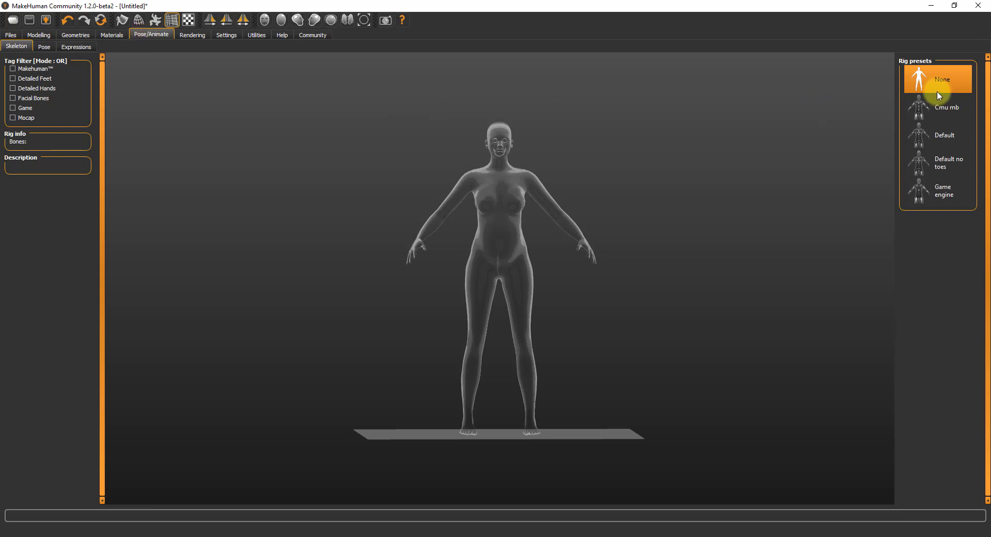
{"action": "left_click", "coordinate": [940, 107]}
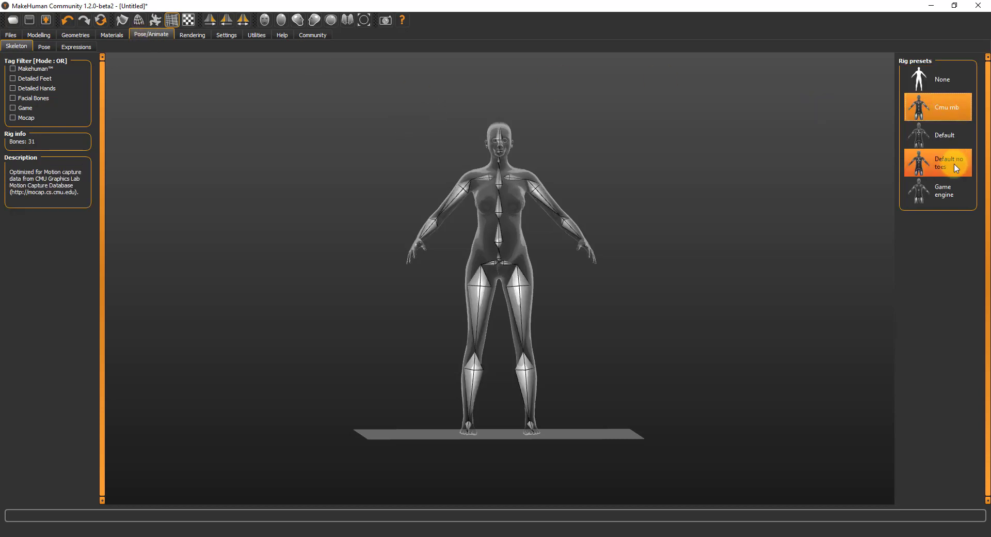
{"action": "left_click", "coordinate": [947, 147]}
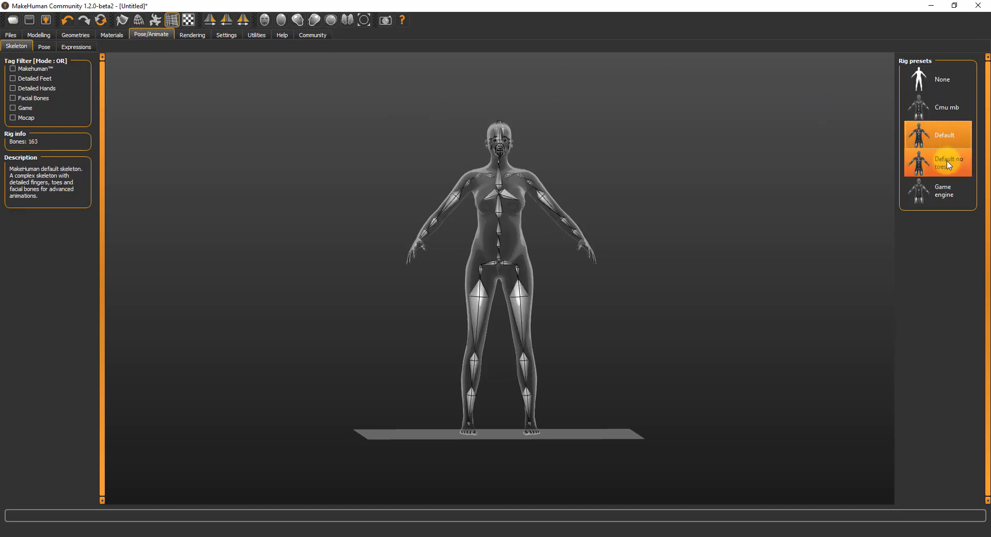
{"action": "left_click", "coordinate": [947, 164]}
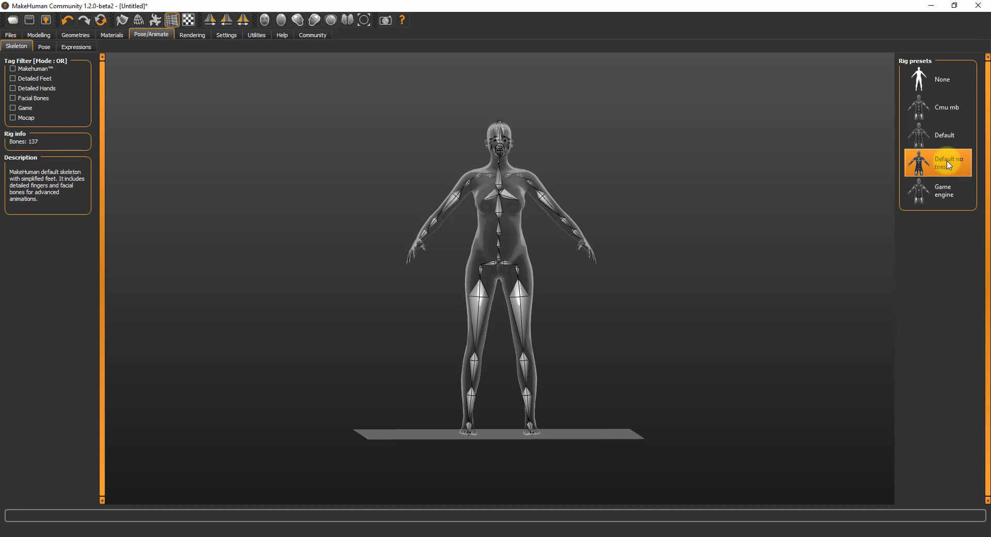
{"action": "left_click", "coordinate": [940, 200]}
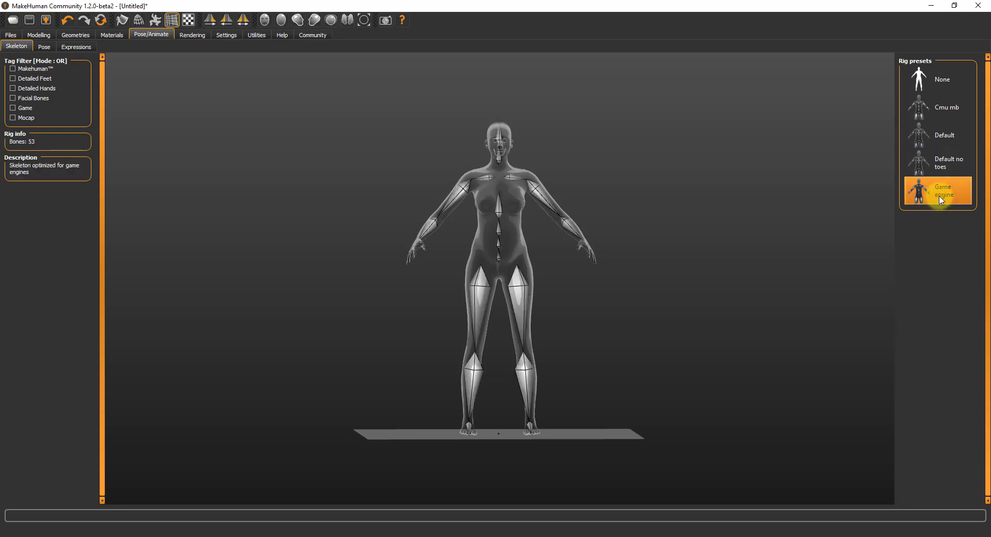
Compare the Default no toes and Default rigs with Cmu mb, and apply the Cmu mb skeleton rig
{"action": "left_click", "coordinate": [956, 169]}
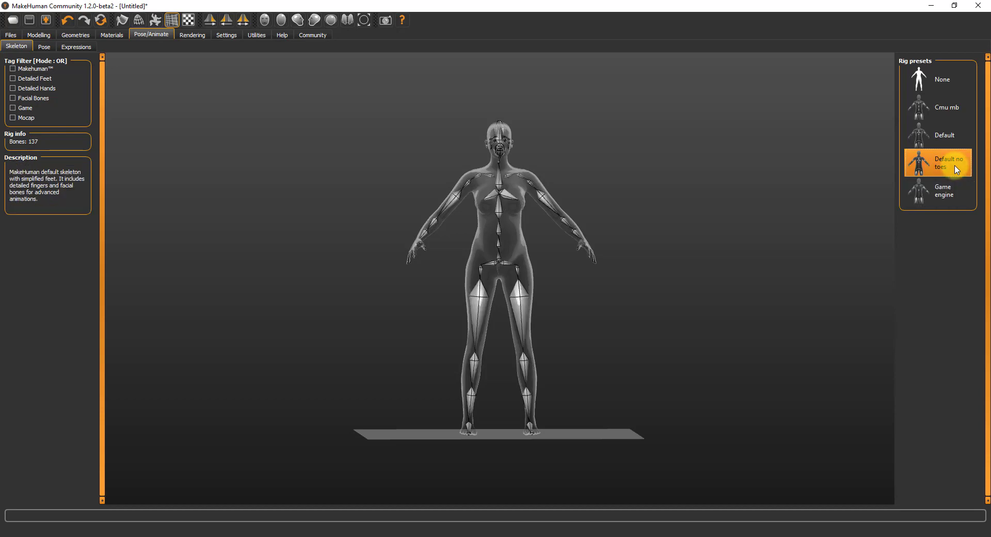
{"action": "left_click", "coordinate": [951, 134]}
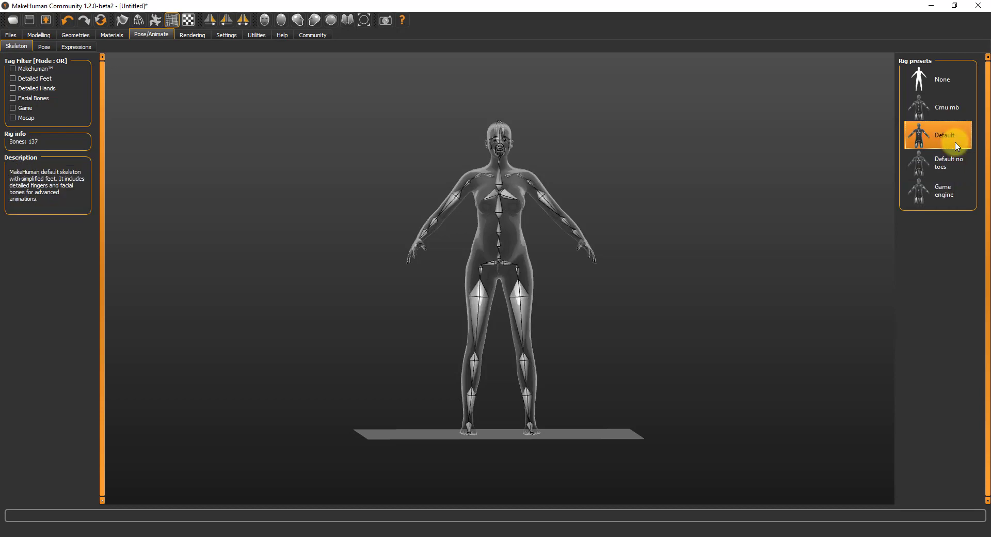
{"action": "left_click", "coordinate": [947, 111]}
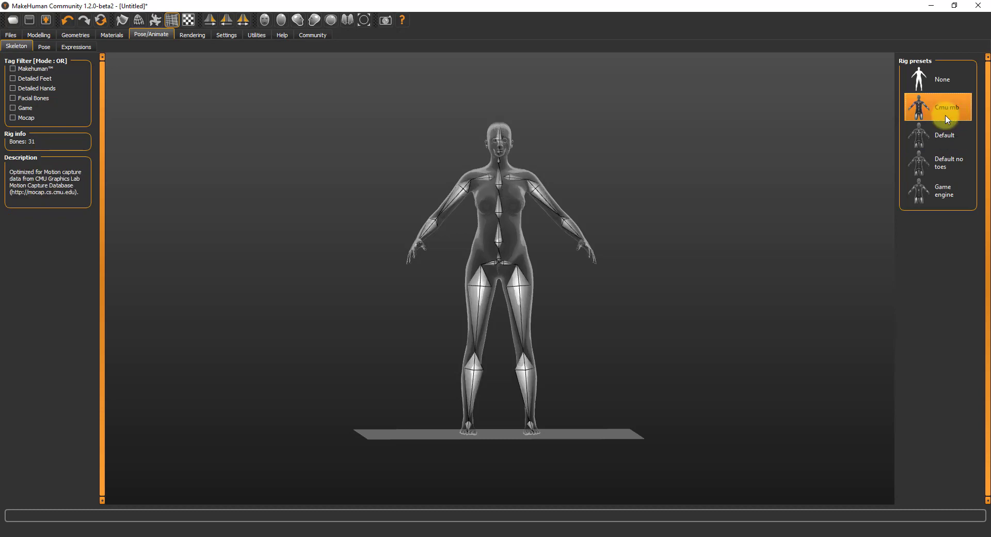
{"action": "left_click", "coordinate": [952, 166]}
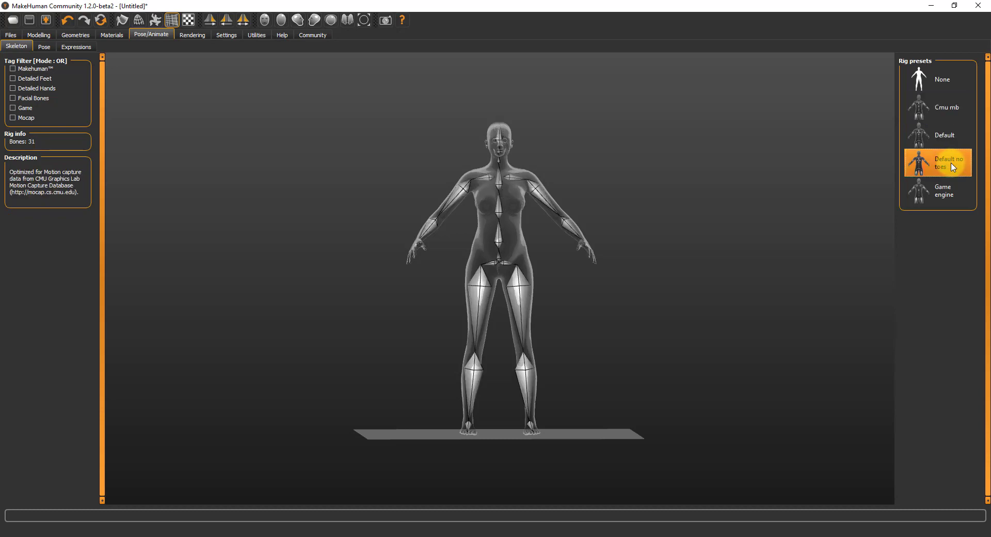
{"action": "left_click", "coordinate": [937, 113]}
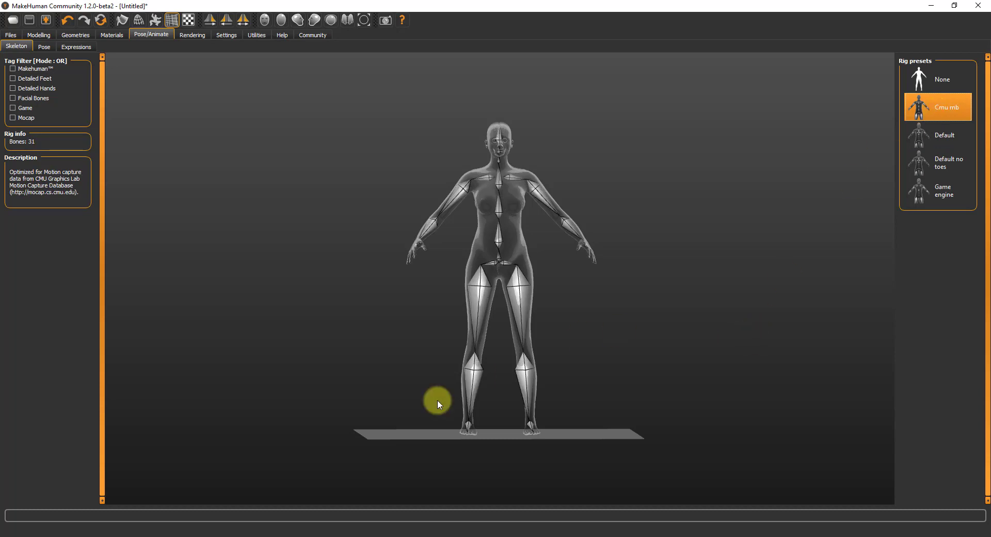
Try the Old caucasian male skin material and examine it on the body up close and from a distance
{"action": "left_click", "coordinate": [112, 35]}
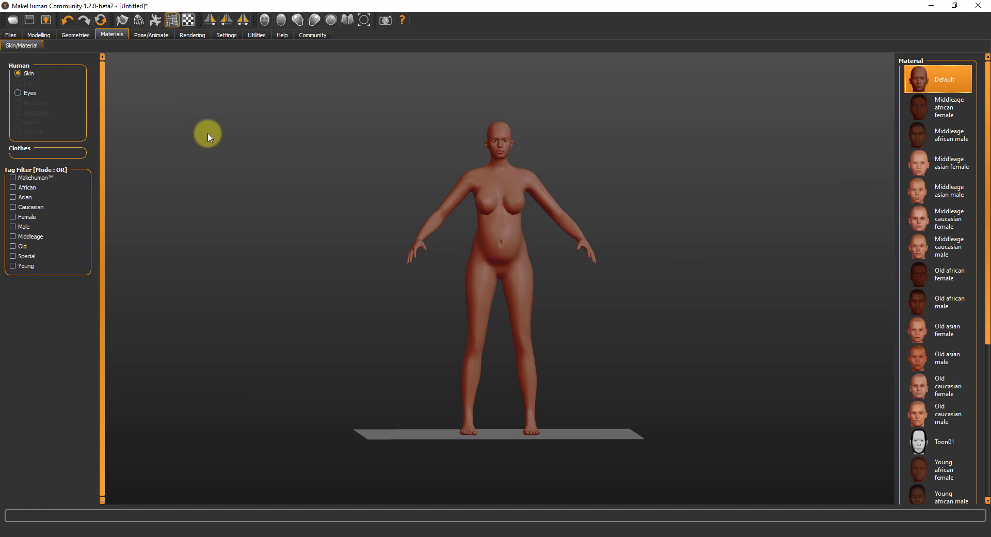
{"action": "left_click", "coordinate": [965, 434]}
{"action": "left_click", "coordinate": [956, 413]}
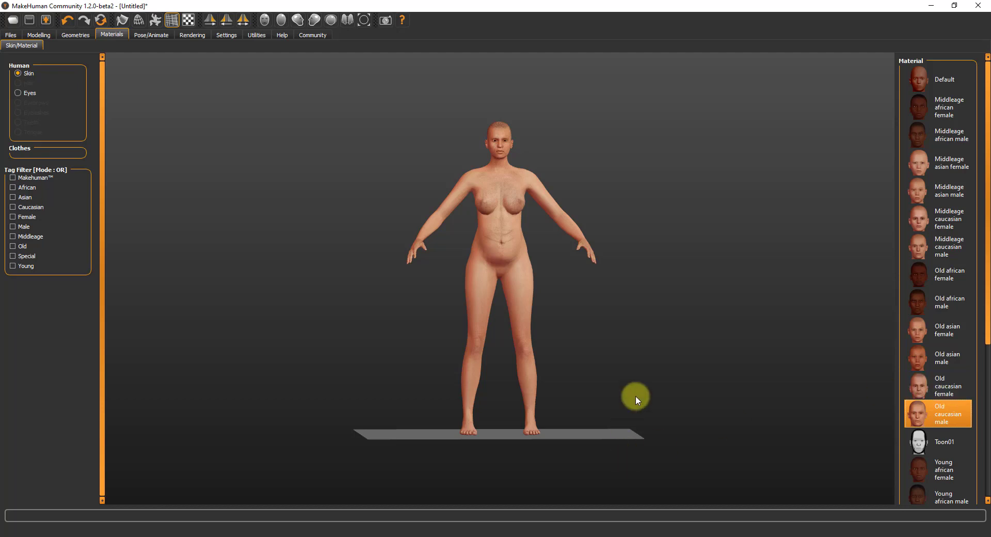
{"action": "mouse_move", "coordinate": [636, 395]}
{"action": "left_mouse_down"}
{"action": "mouse_move", "coordinate": [526, 397]}
{"action": "mouse_move", "coordinate": [617, 401]}
{"action": "left_mouse_up"}
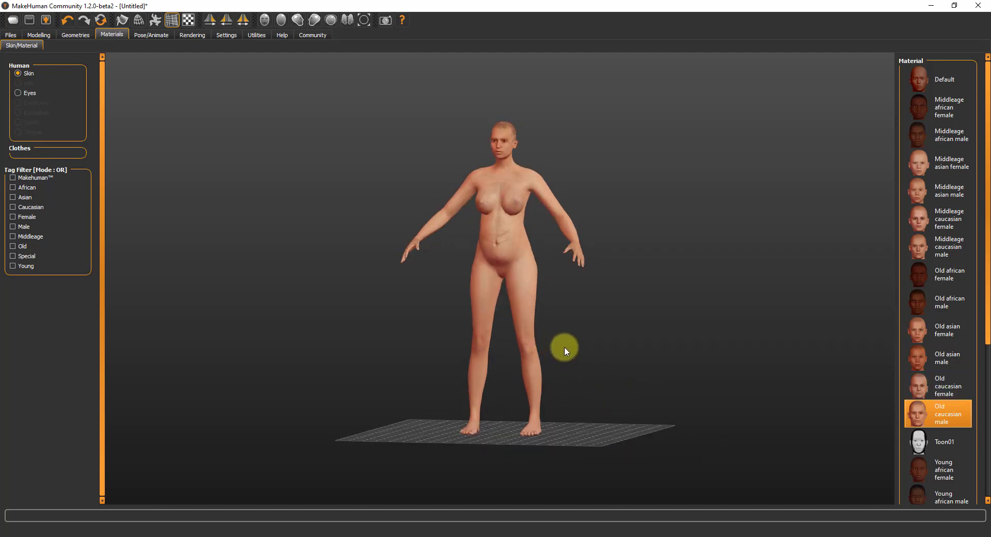
{"action": "scroll", "coordinate": [560, 345], "scroll_direction": "down", "scroll_amount": 3}
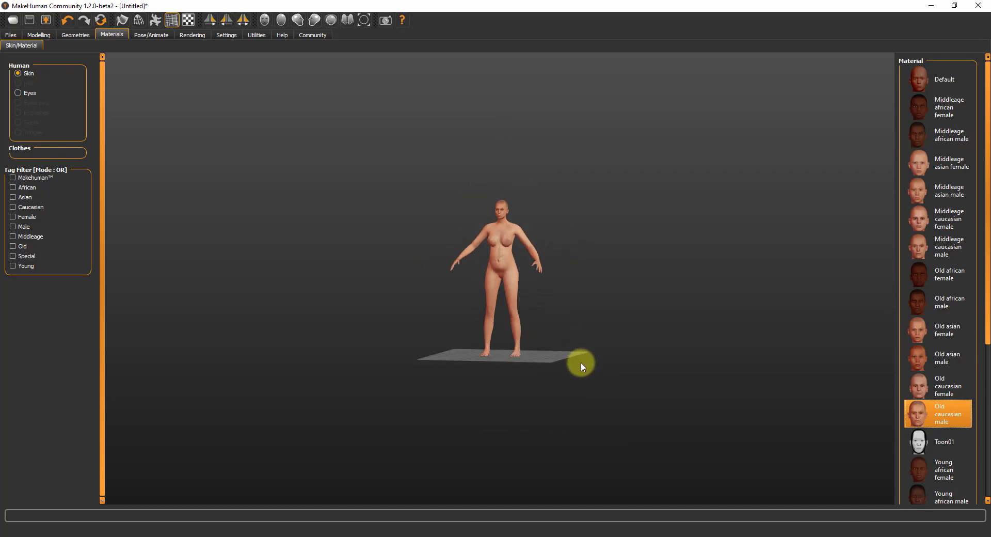
{"action": "scroll", "coordinate": [604, 342], "scroll_direction": "up", "scroll_amount": 5}
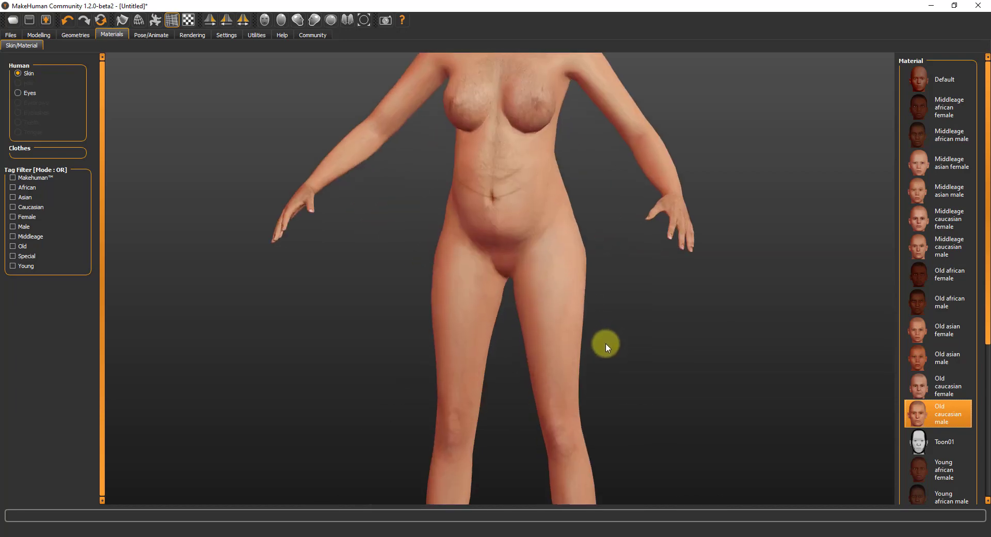
{"action": "scroll", "coordinate": [596, 313], "scroll_direction": "down", "scroll_amount": 3}
{"action": "scroll", "coordinate": [599, 318], "scroll_direction": "up", "scroll_amount": 2}
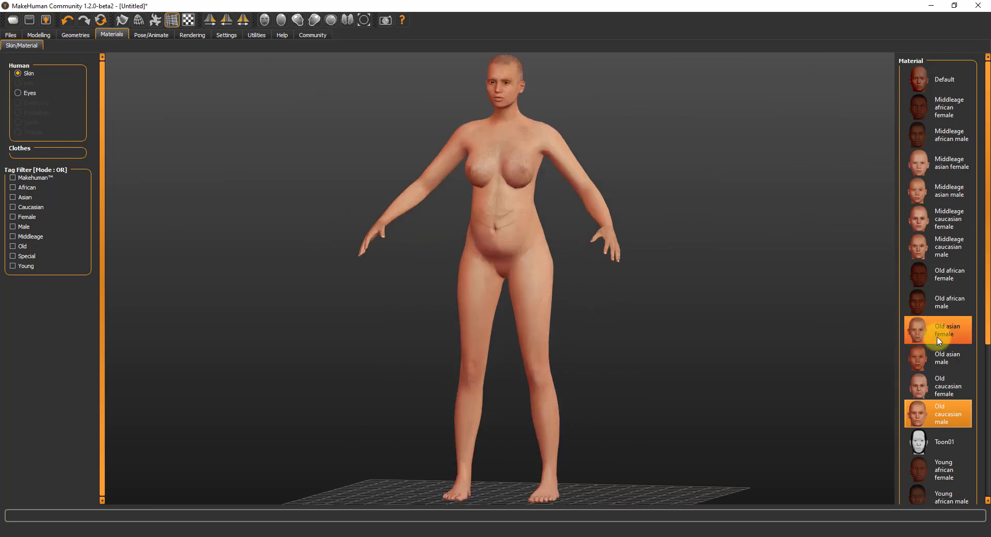
Compare the Middleage asian female, Old african female and Middleage african female skins, and apply the Young african female skin
{"action": "left_click", "coordinate": [941, 168]}
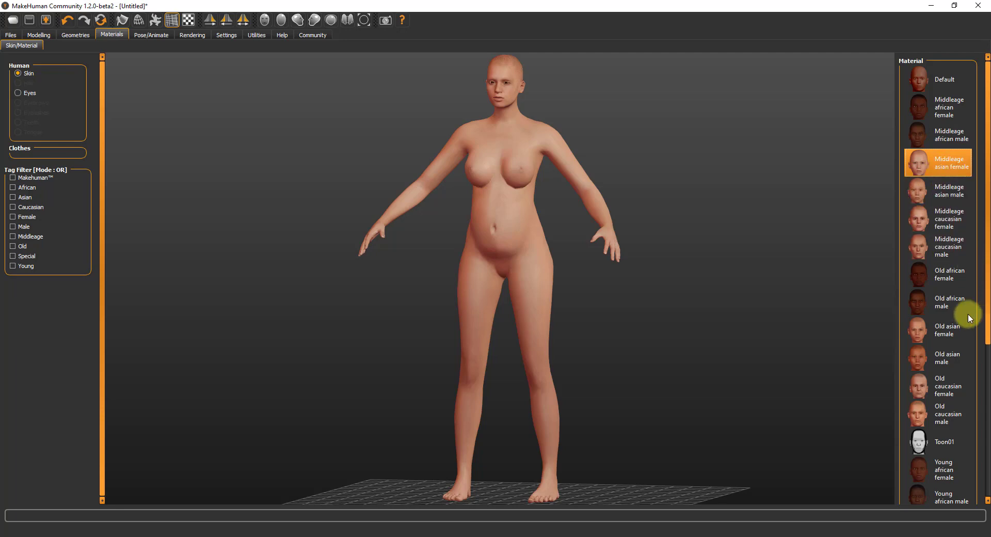
{"action": "left_click", "coordinate": [963, 278]}
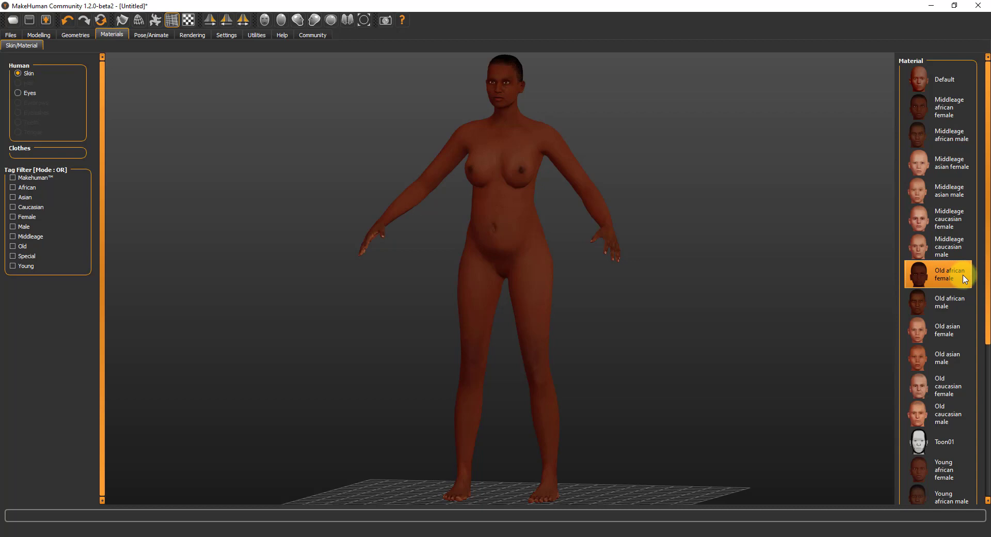
{"action": "left_click", "coordinate": [955, 117]}
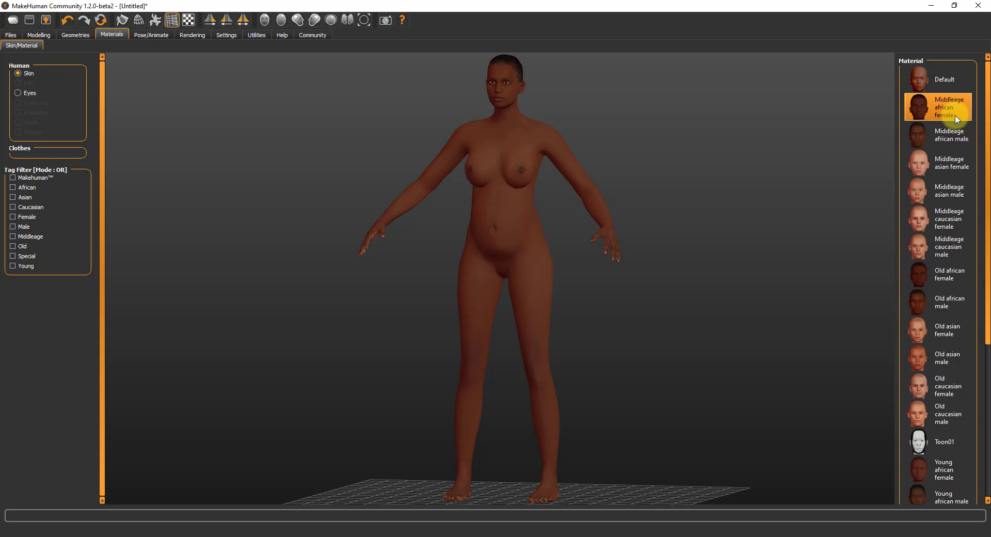
{"action": "left_click", "coordinate": [953, 472]}
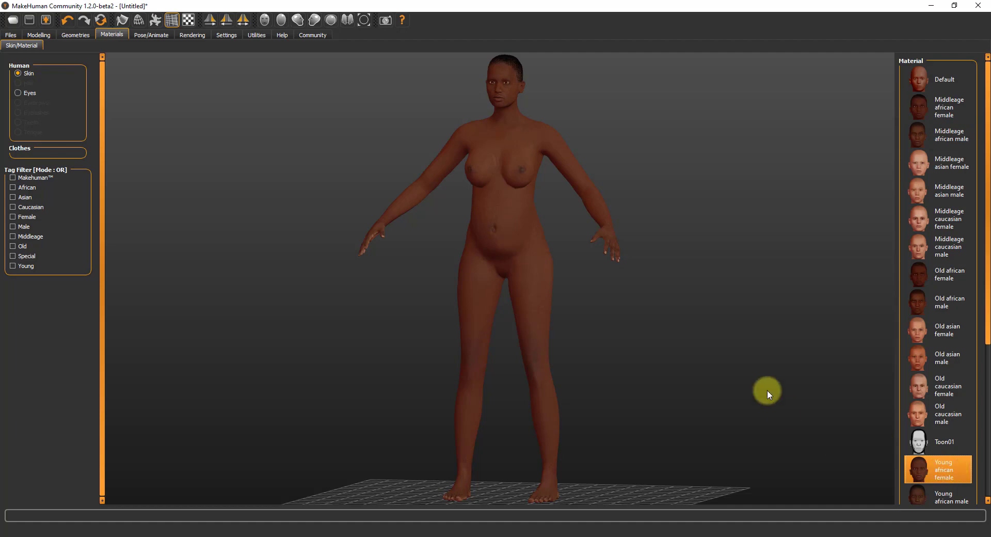
{"action": "left_click_drag", "start_coordinate": [766, 389], "coordinate": [779, 372]}
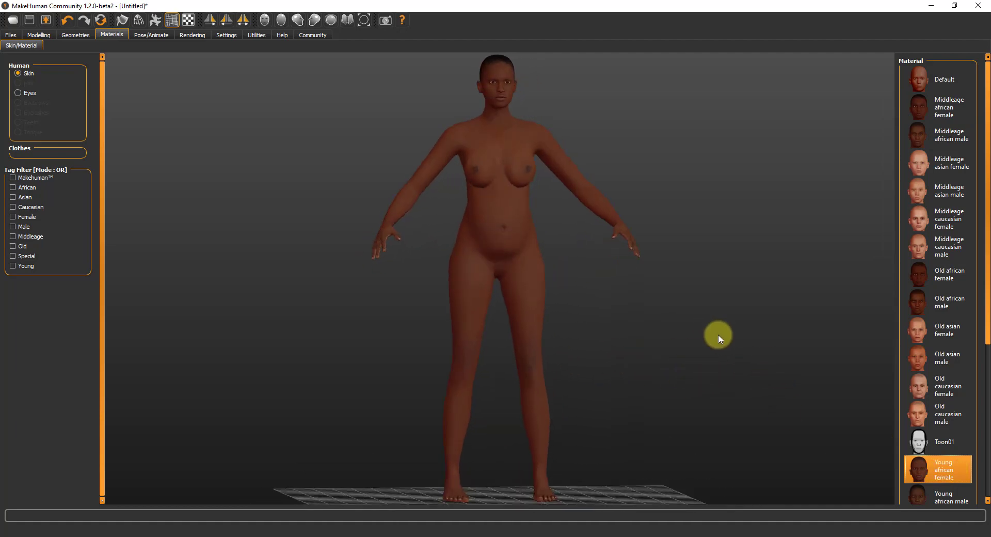
{"action": "left_click_drag", "start_coordinate": [718, 336], "coordinate": [732, 330]}
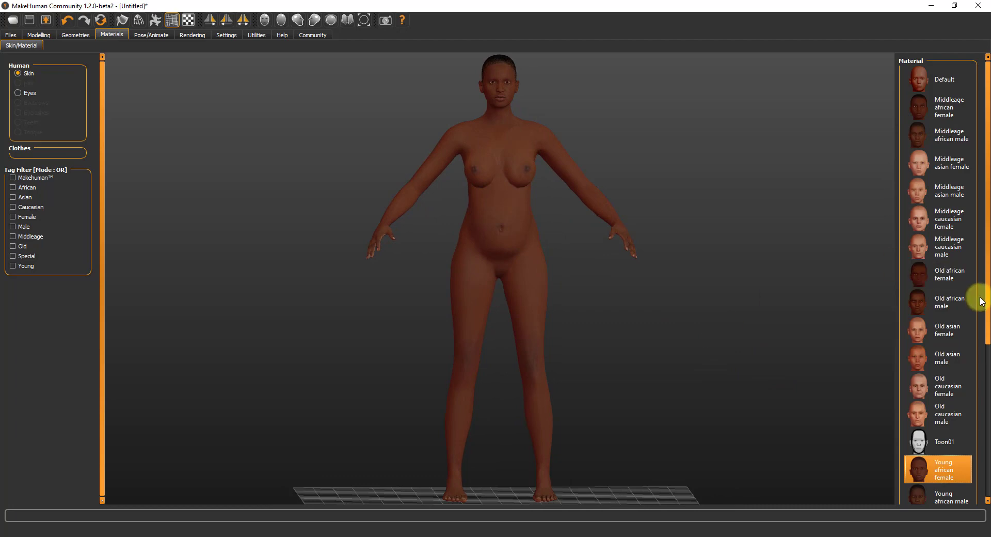
{"action": "left_click_drag", "start_coordinate": [982, 296], "coordinate": [982, 457]}
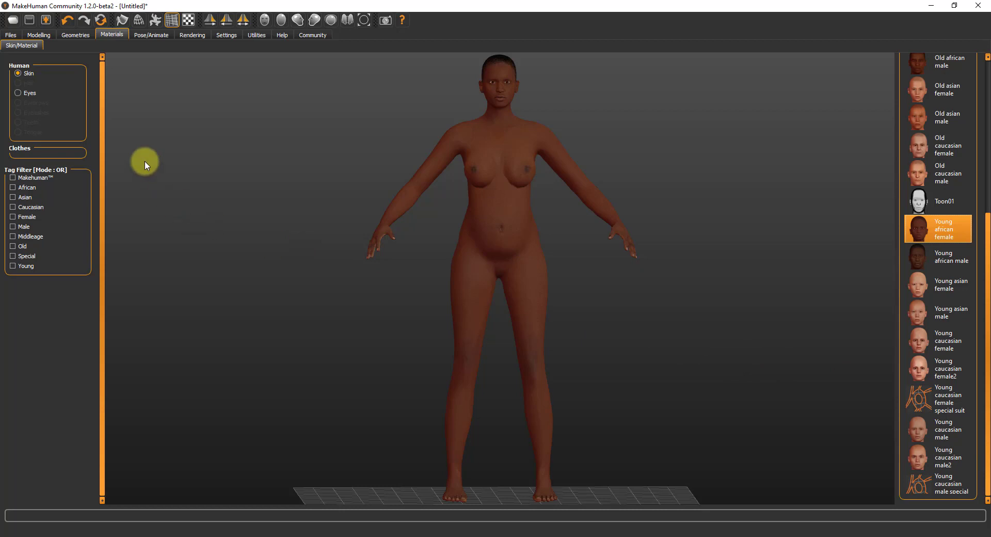
Compare the Bluegreen, Deepblue and Green eye materials, and set the eyes to Brownlight
{"action": "left_click", "coordinate": [18, 93]}
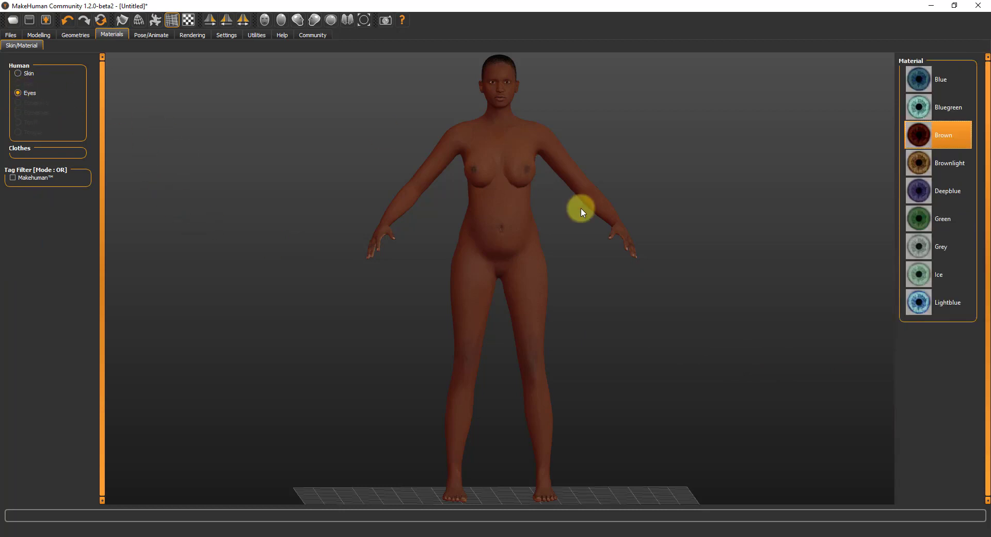
{"action": "left_click", "coordinate": [944, 162]}
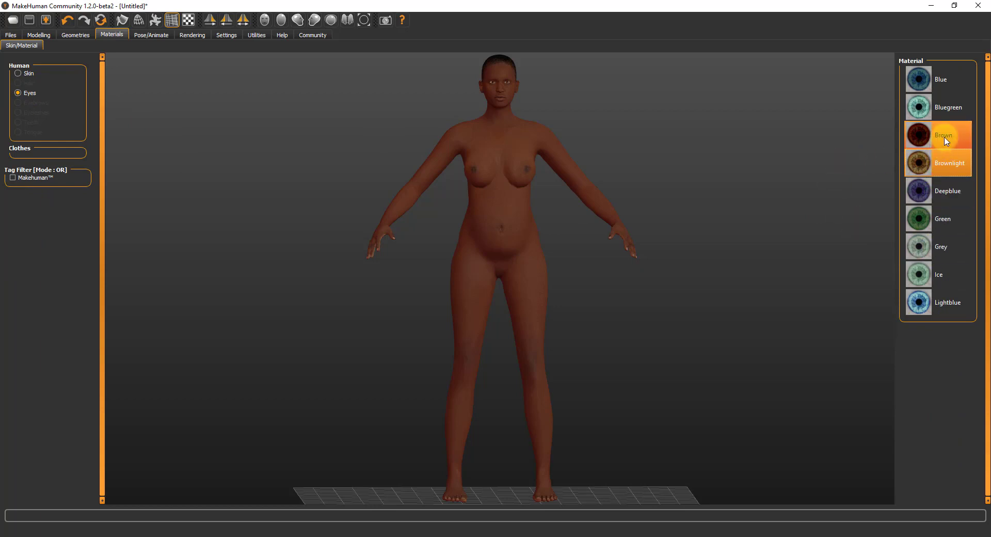
{"action": "left_click", "coordinate": [944, 106]}
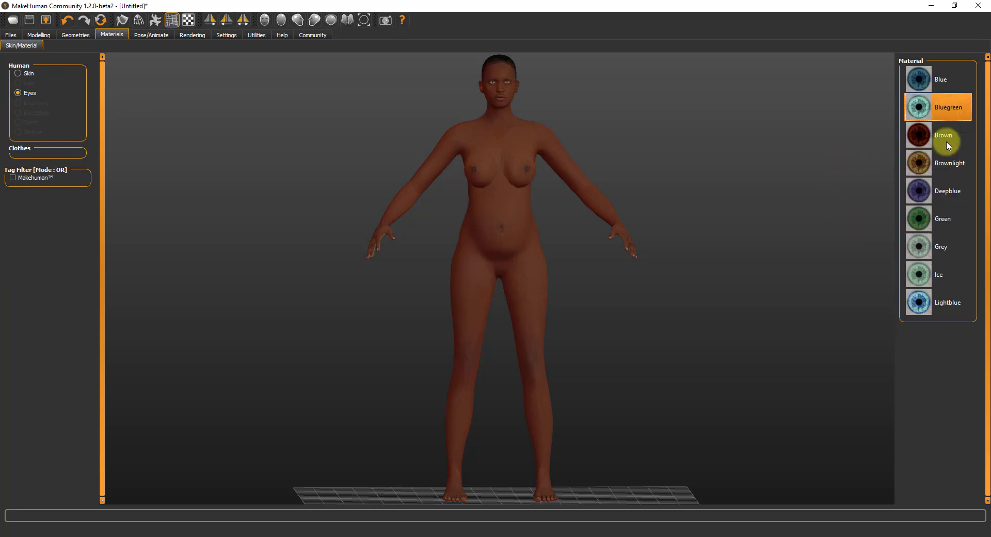
{"action": "left_click", "coordinate": [954, 191]}
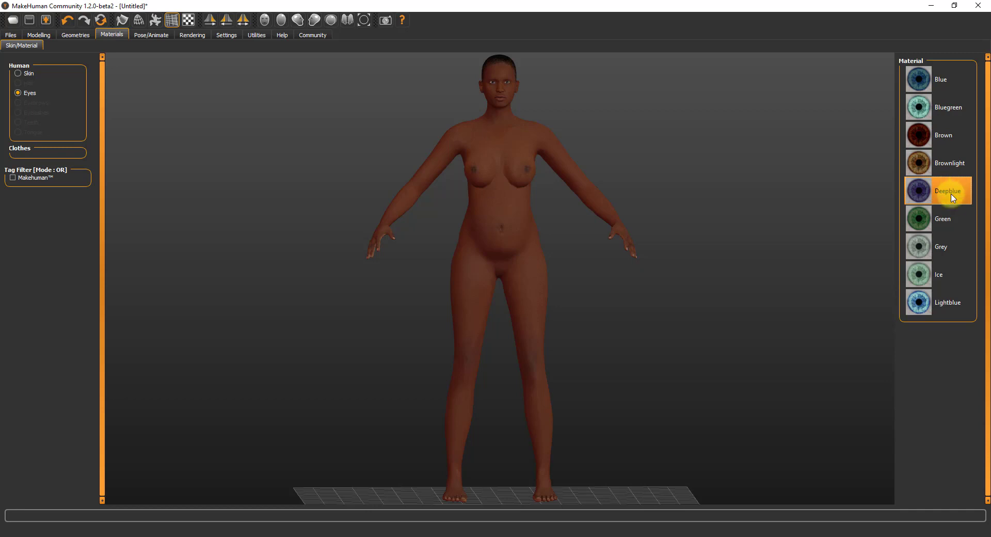
{"action": "left_click", "coordinate": [947, 218]}
{"action": "left_click", "coordinate": [955, 166]}
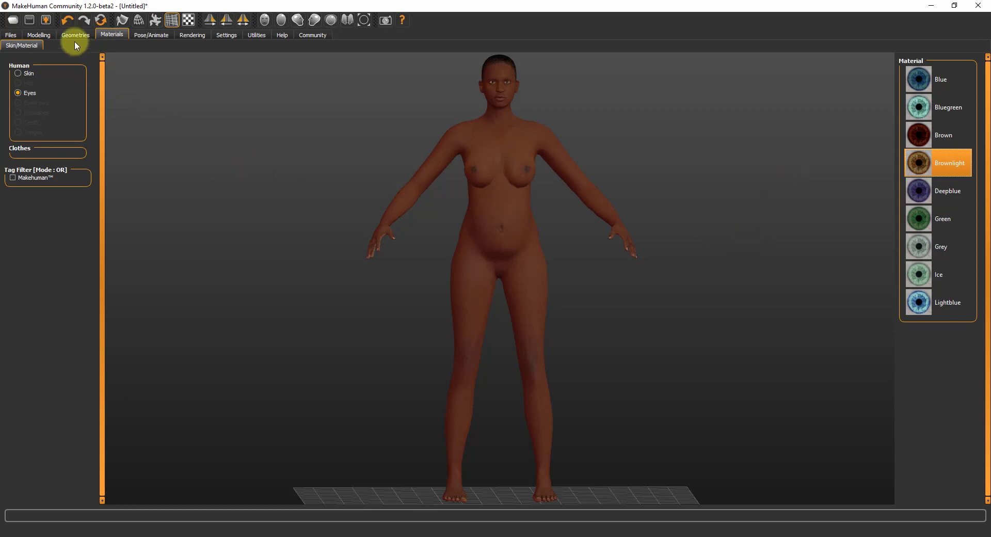
{"action": "left_click", "coordinate": [18, 73]}
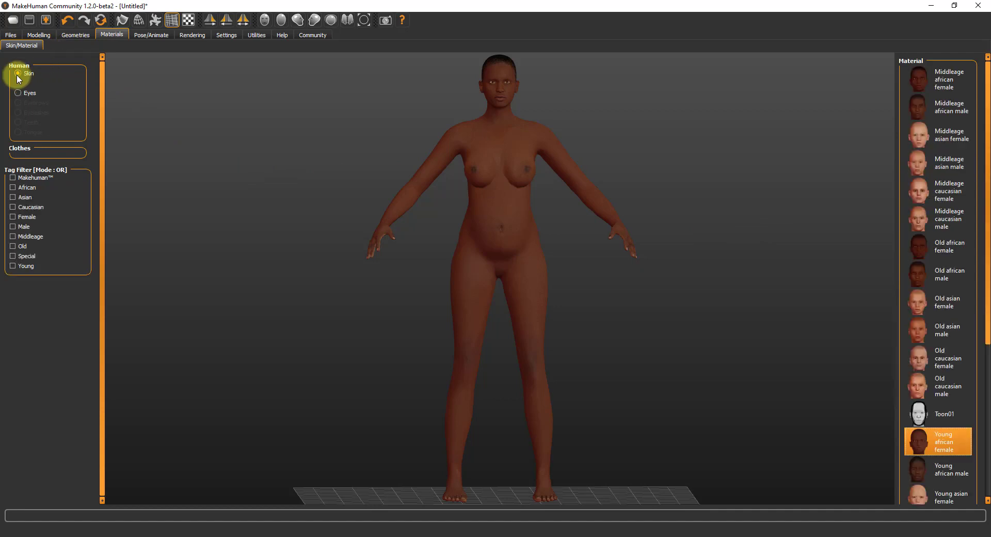
Look through the available clothes and shoes, and open the eye geometry options
{"action": "left_click", "coordinate": [75, 37]}
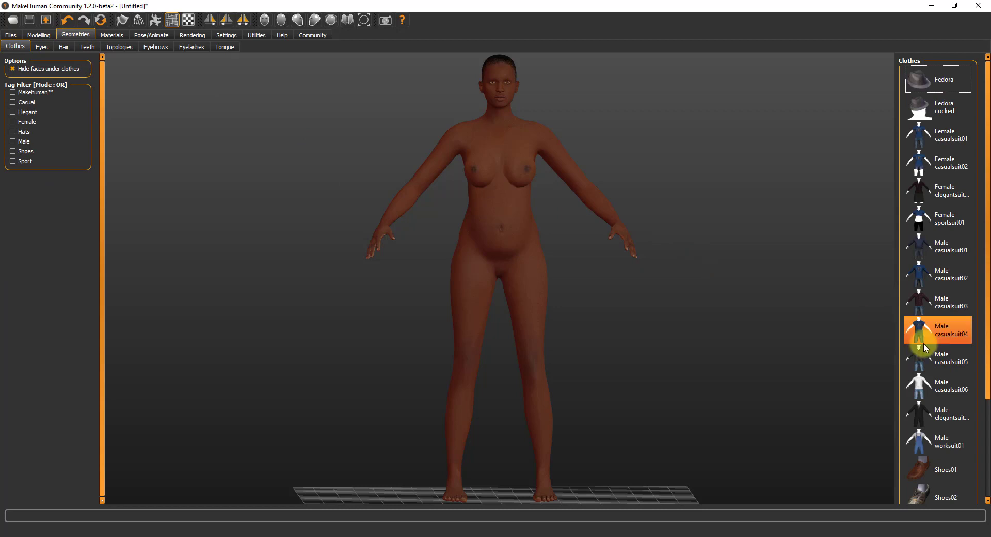
{"action": "mouse_move", "coordinate": [986, 302]}
{"action": "left_mouse_down"}
{"action": "mouse_move", "coordinate": [989, 411]}
{"action": "mouse_move", "coordinate": [985, 292]}
{"action": "left_mouse_up"}
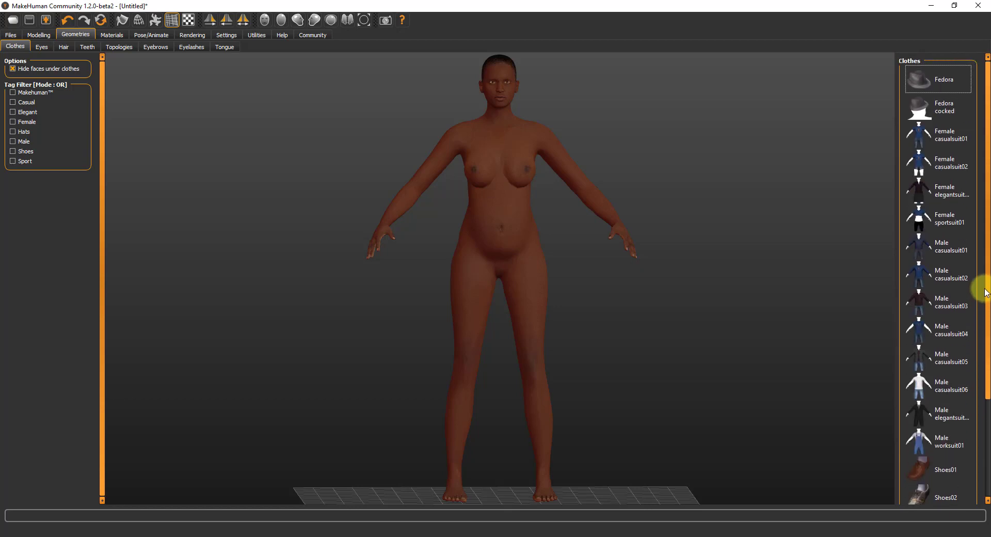
{"action": "left_click_drag", "start_coordinate": [986, 292], "coordinate": [987, 400]}
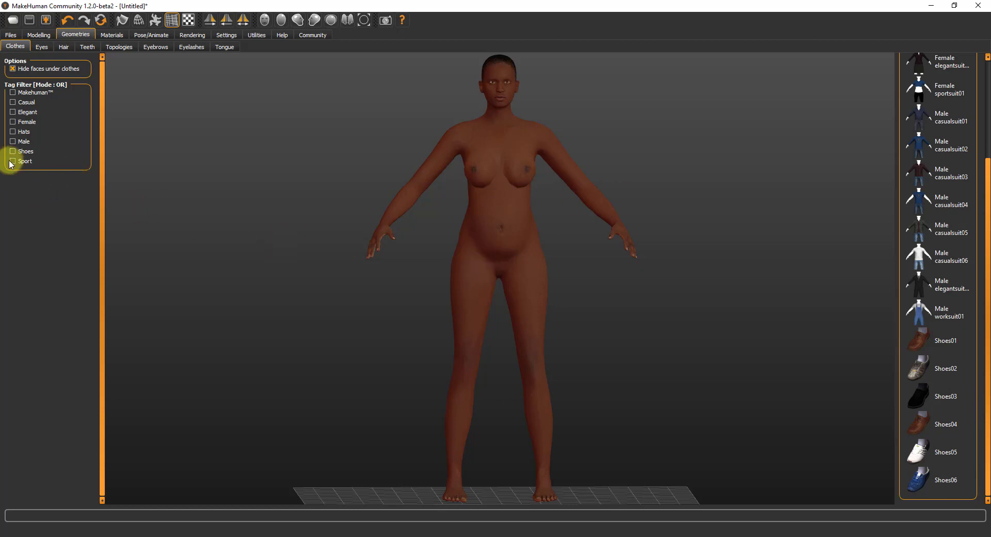
{"action": "left_click", "coordinate": [42, 48]}
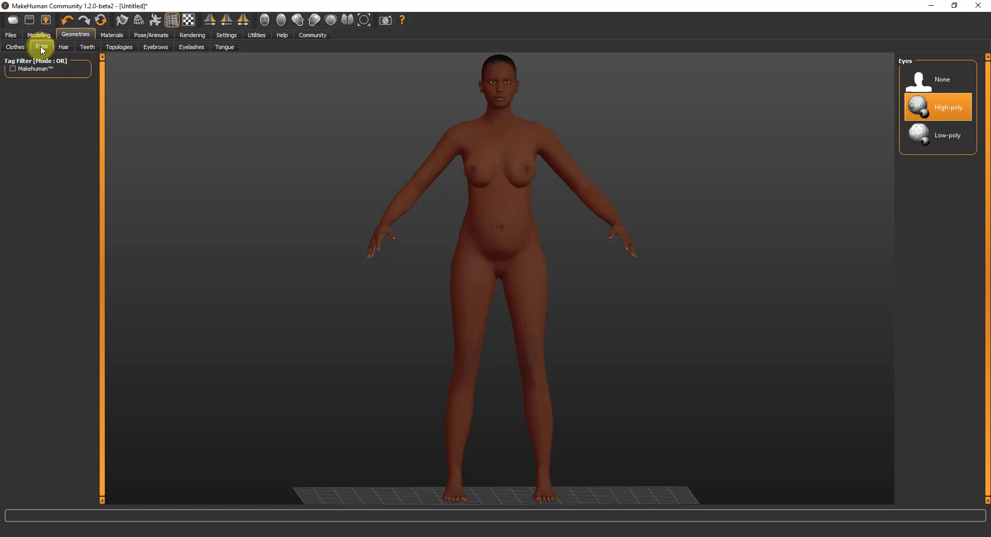
Try the Afro01 hairstyle on the model and examine it from the front and the side
{"action": "left_click", "coordinate": [59, 47]}
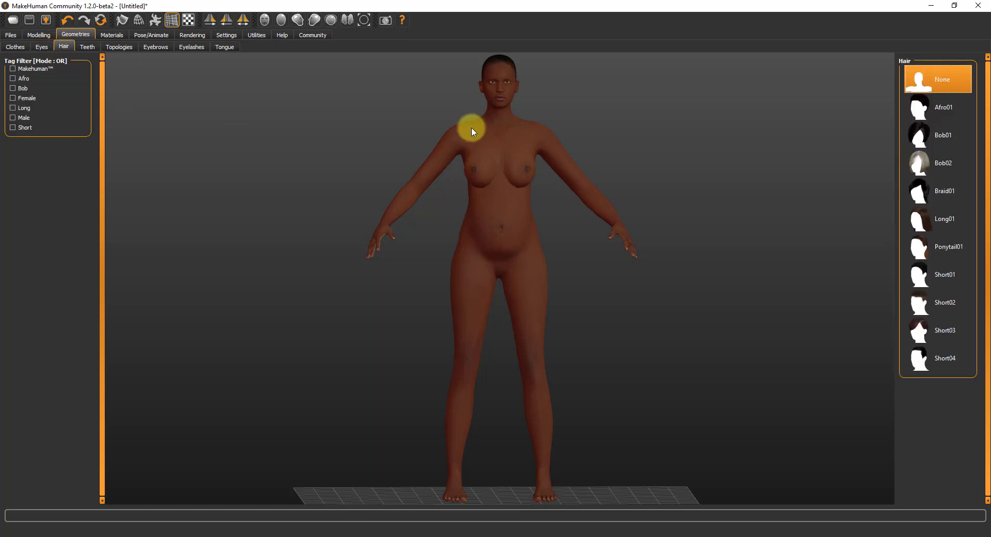
{"action": "left_click", "coordinate": [919, 106]}
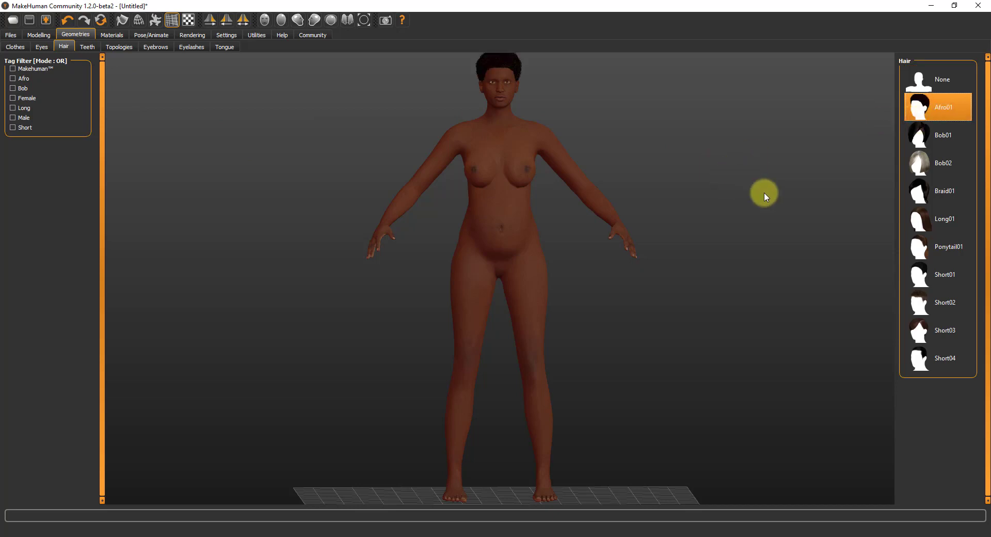
{"action": "left_click_drag", "start_coordinate": [768, 216], "coordinate": [742, 216]}
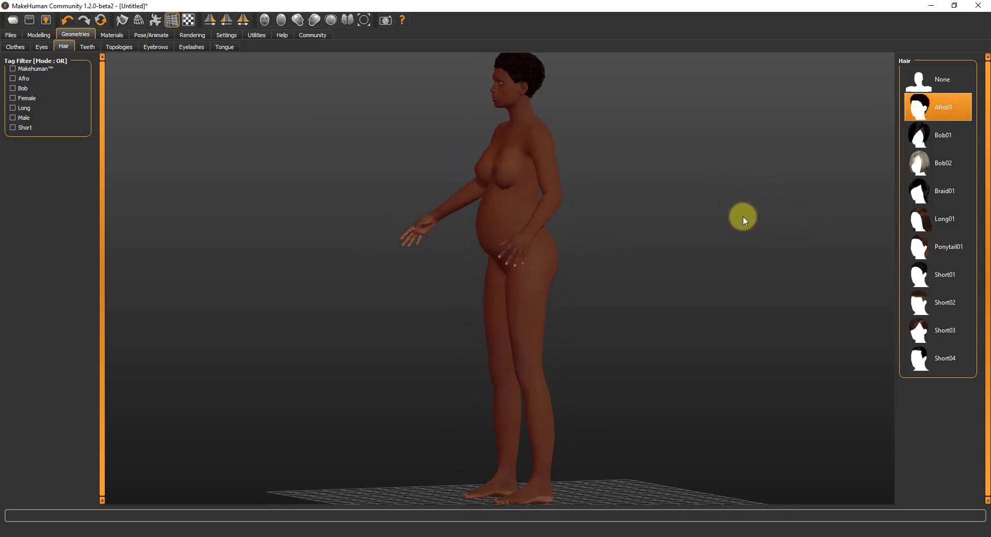
{"action": "mouse_move", "coordinate": [742, 215]}
{"action": "right_mouse_down"}
{"action": "mouse_move", "coordinate": [723, 192]}
{"action": "mouse_move", "coordinate": [741, 225]}
{"action": "right_mouse_up"}
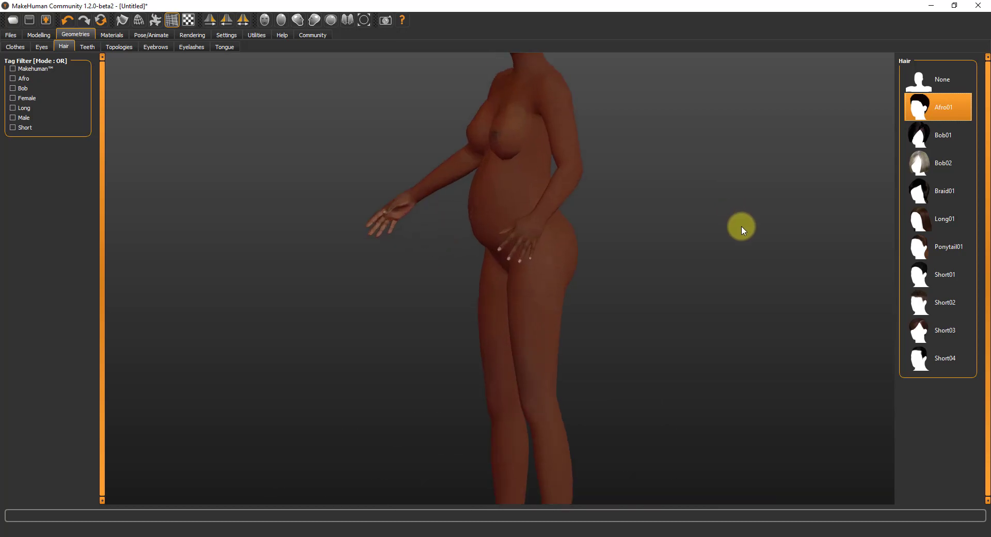
{"action": "left_click_drag", "start_coordinate": [685, 148], "coordinate": [742, 165]}
{"action": "right_click_drag", "start_coordinate": [742, 165], "coordinate": [730, 150]}
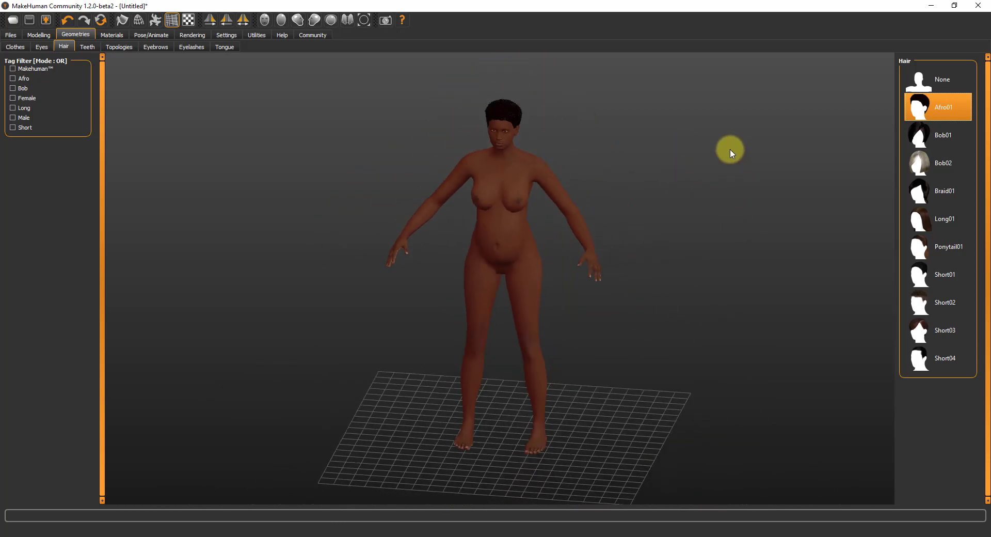
{"action": "left_click_drag", "start_coordinate": [712, 185], "coordinate": [679, 170]}
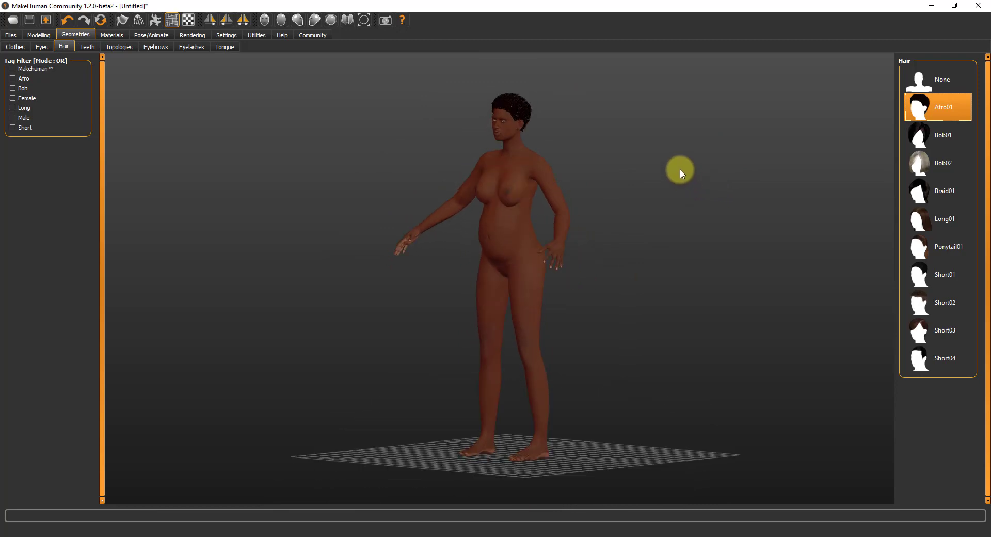
Compare the Bob01, Bob02, Braid01 and Long01 hairstyles on the model from different angles
{"action": "left_click", "coordinate": [950, 147]}
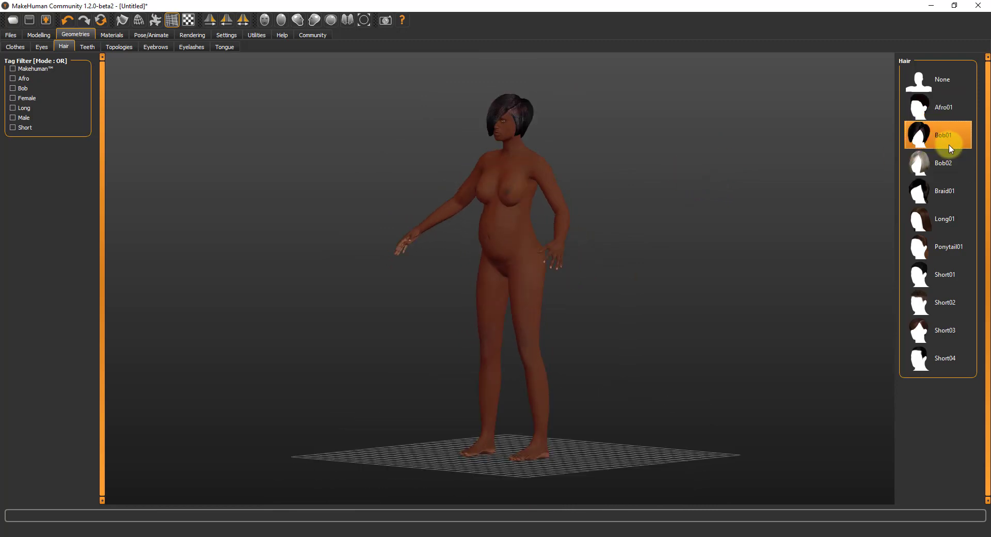
{"action": "left_click", "coordinate": [953, 165]}
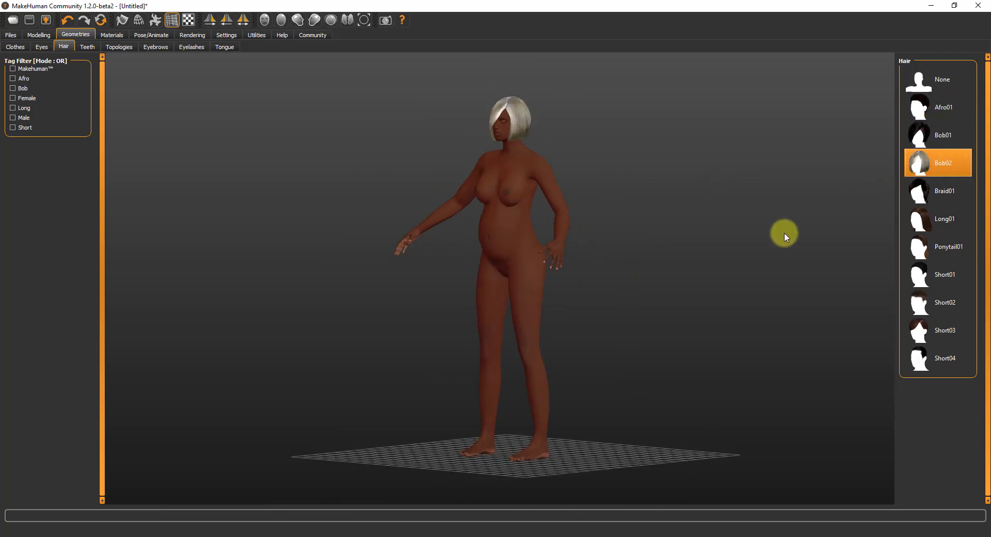
{"action": "left_click_drag", "start_coordinate": [784, 232], "coordinate": [877, 225]}
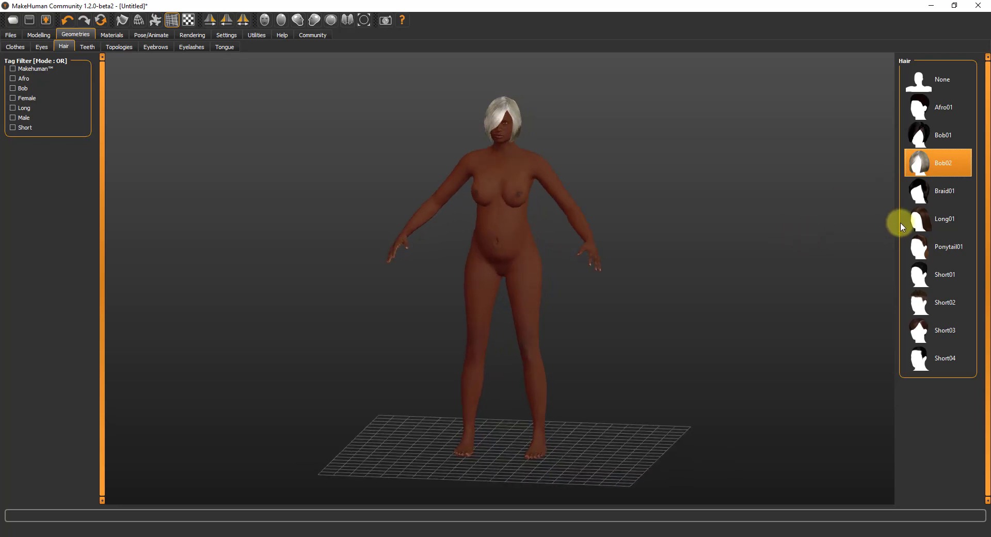
{"action": "left_click", "coordinate": [927, 197]}
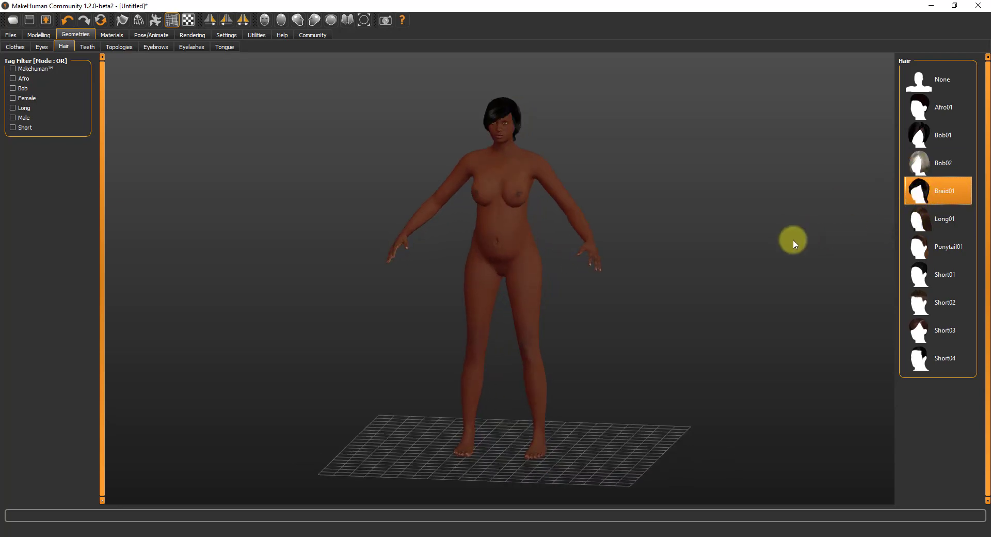
{"action": "left_click_drag", "start_coordinate": [791, 239], "coordinate": [745, 223]}
{"action": "left_click", "coordinate": [924, 219]}
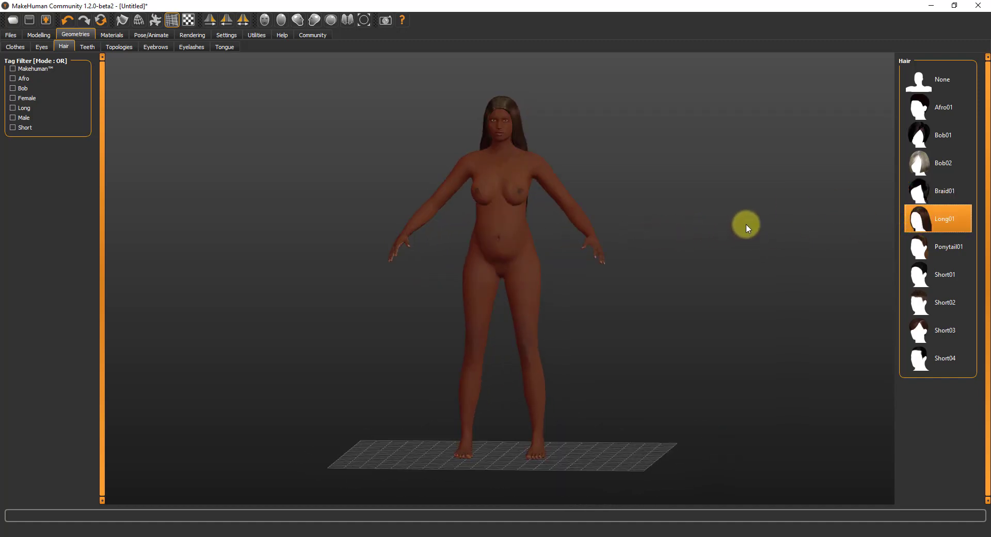
Preview the Ponytail01 hairstyle, set the hair to Short01, and check it from different angles
{"action": "left_click", "coordinate": [924, 247]}
{"action": "left_click_drag", "start_coordinate": [833, 225], "coordinate": [763, 226]}
{"action": "left_click", "coordinate": [954, 272]}
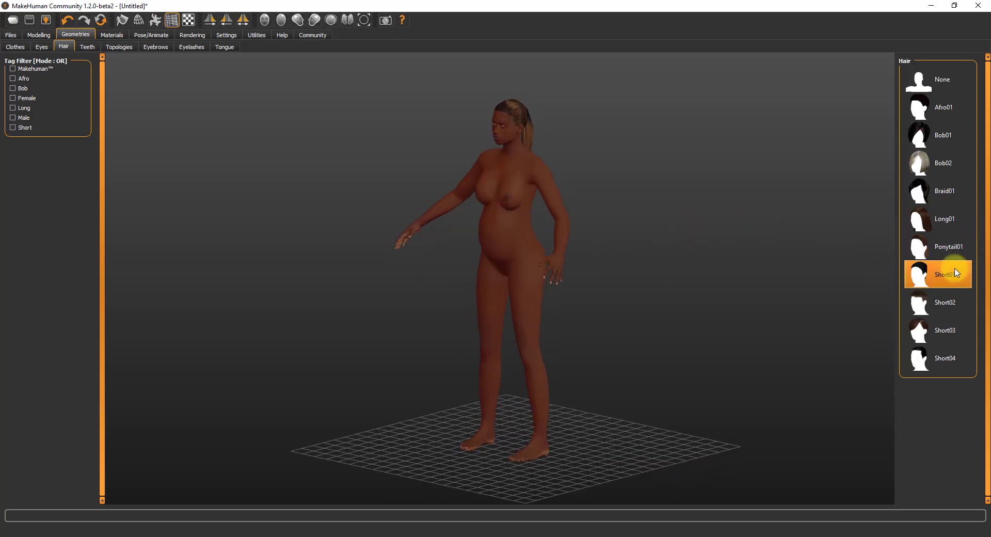
{"action": "left_click_drag", "start_coordinate": [743, 156], "coordinate": [773, 287]}
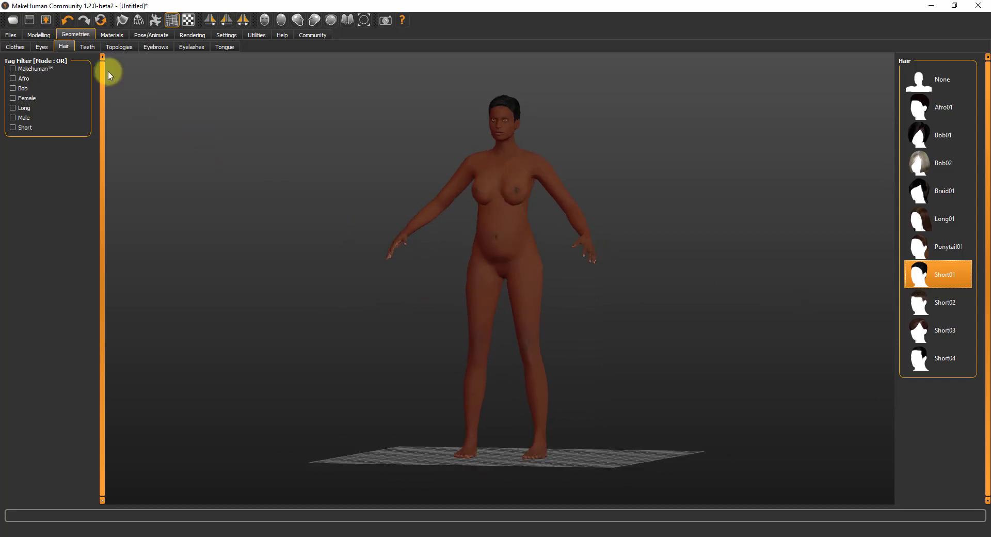
Set the eyebrows to Eyebrow002 and examine the face up close
{"action": "left_click", "coordinate": [155, 47]}
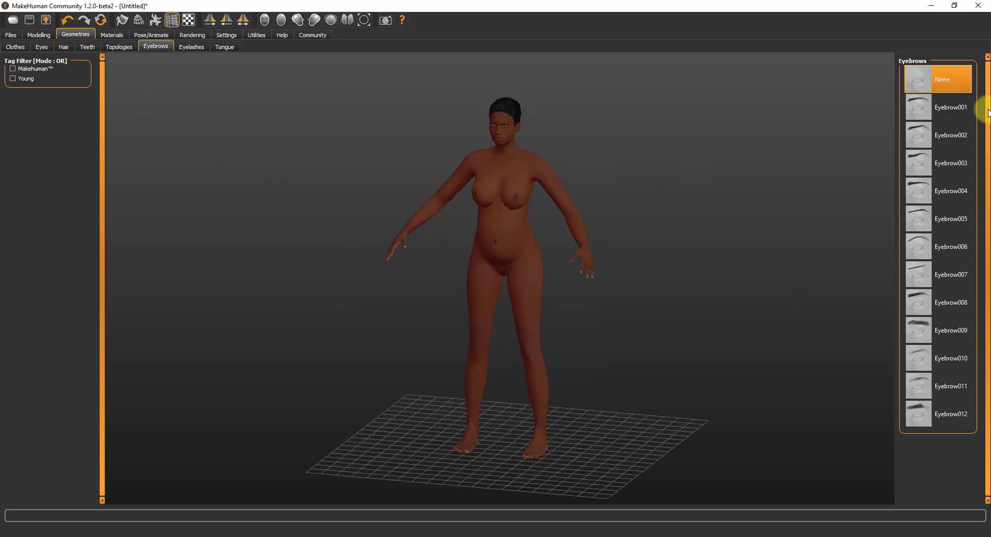
{"action": "left_click", "coordinate": [949, 136]}
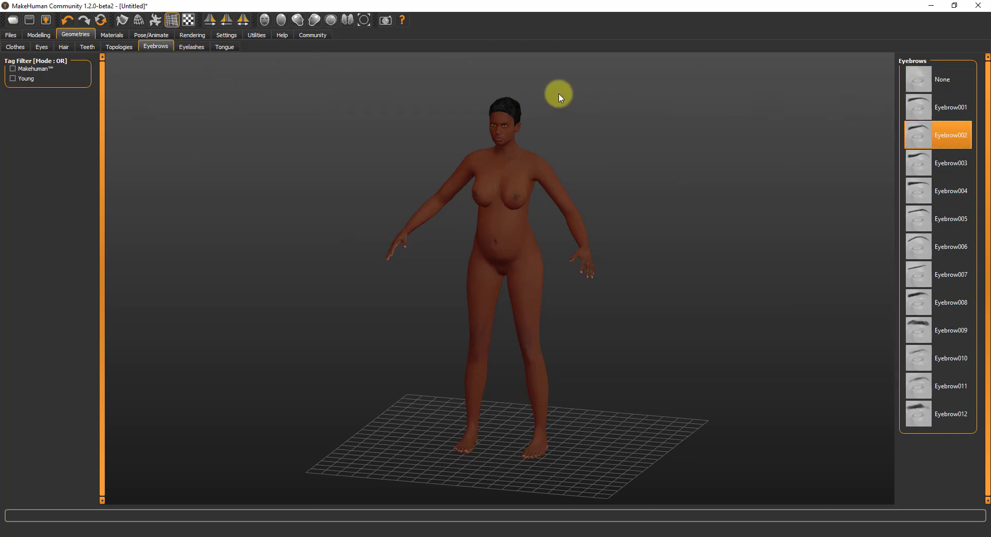
{"action": "scroll", "coordinate": [558, 93], "scroll_direction": "up", "scroll_amount": 5}
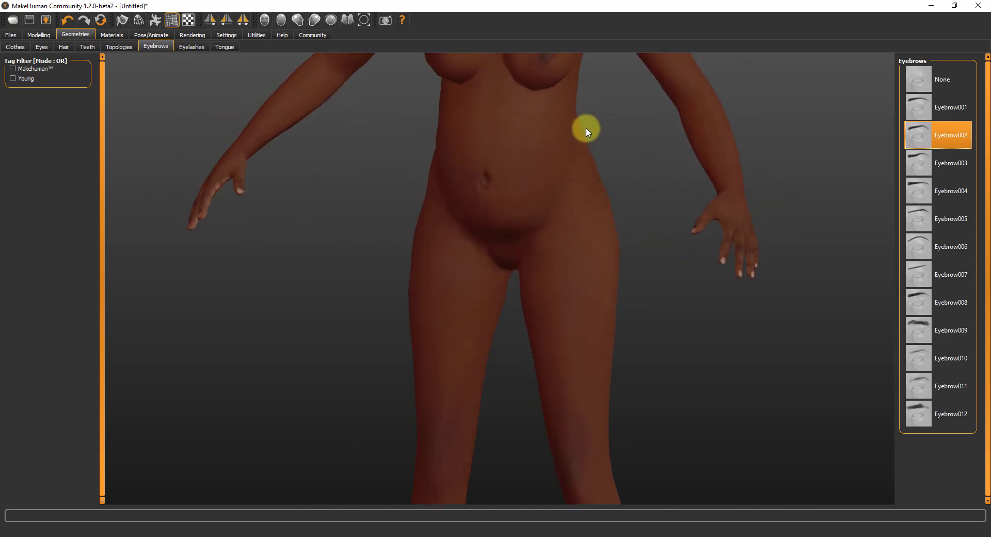
{"action": "scroll", "coordinate": [586, 133], "scroll_direction": "down", "scroll_amount": 1}
{"action": "scroll", "coordinate": [586, 134], "scroll_direction": "down", "scroll_amount": 4}
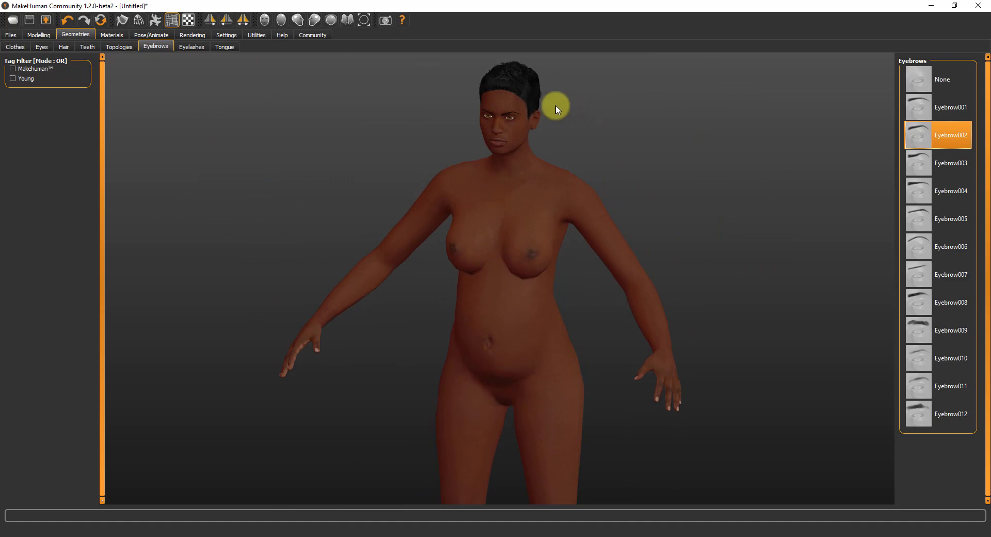
{"action": "left_click_drag", "start_coordinate": [555, 104], "coordinate": [611, 112]}
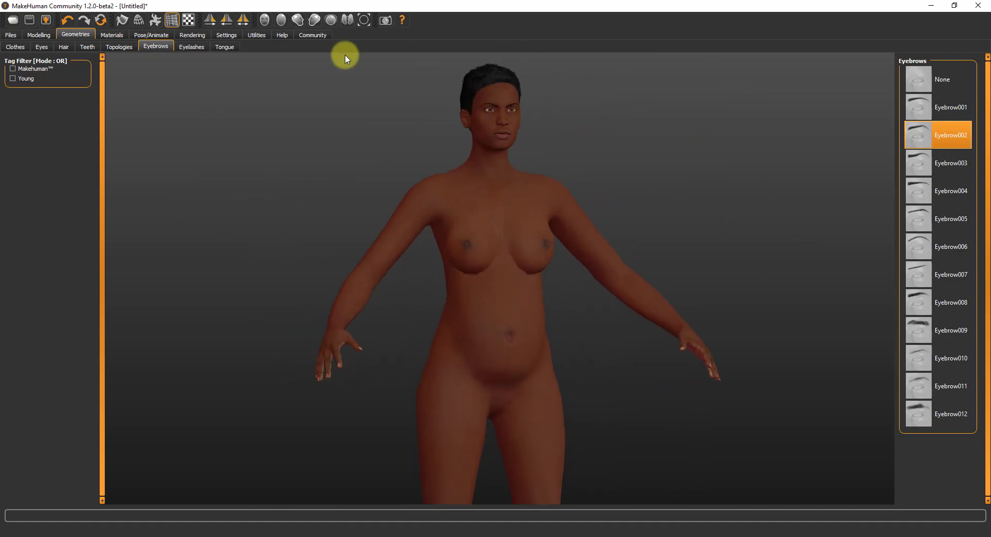
Compare the Eyelashes01, Eyelashes02 and Eyelashes03 options, and apply Eyelashes04 to the model
{"action": "left_click", "coordinate": [200, 52]}
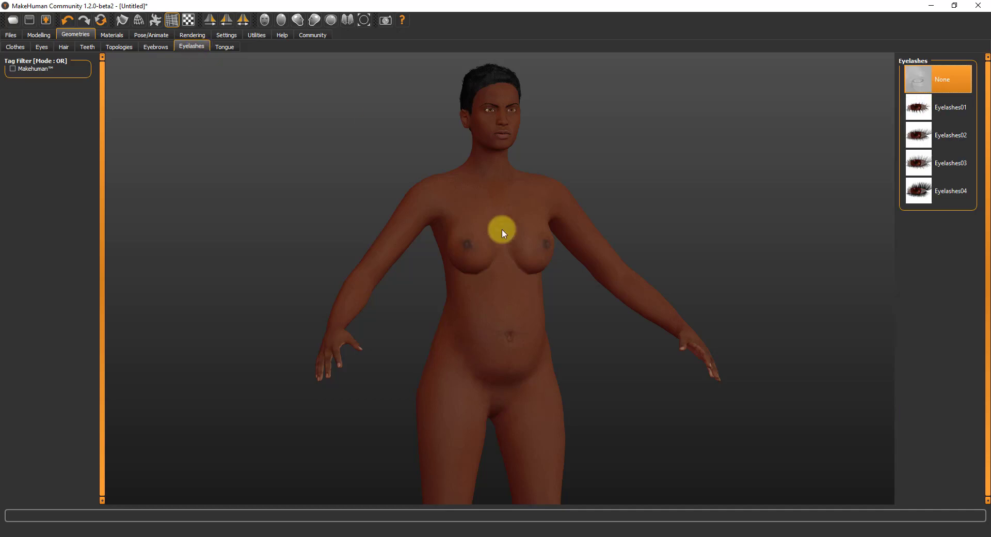
{"action": "left_click", "coordinate": [961, 116]}
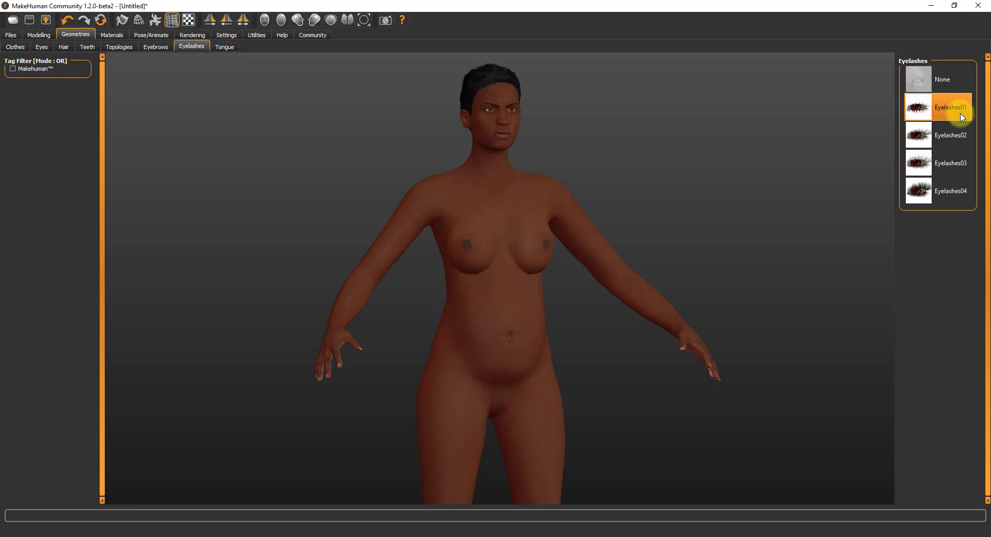
{"action": "left_click", "coordinate": [955, 144]}
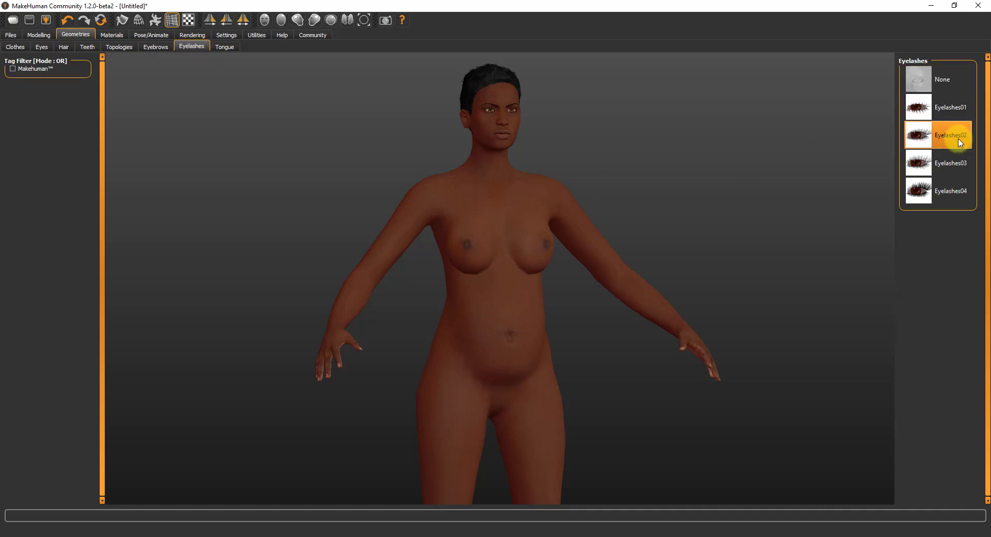
{"action": "left_click", "coordinate": [950, 163]}
{"action": "left_click", "coordinate": [950, 193]}
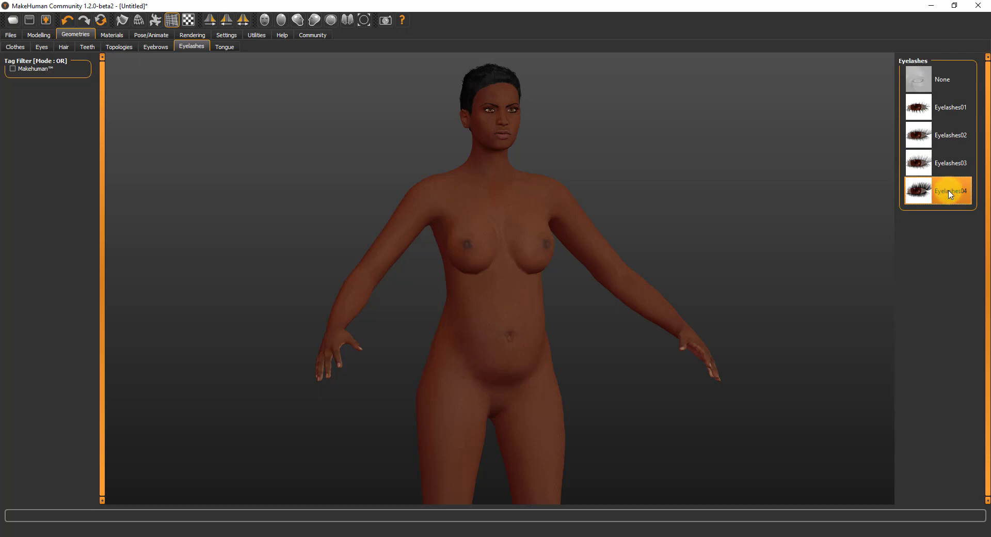
{"action": "mouse_move", "coordinate": [733, 219]}
{"action": "left_mouse_down"}
{"action": "mouse_move", "coordinate": [641, 219]}
{"action": "mouse_move", "coordinate": [827, 215]}
{"action": "mouse_move", "coordinate": [723, 243]}
{"action": "mouse_move", "coordinate": [724, 223]}
{"action": "left_mouse_up"}
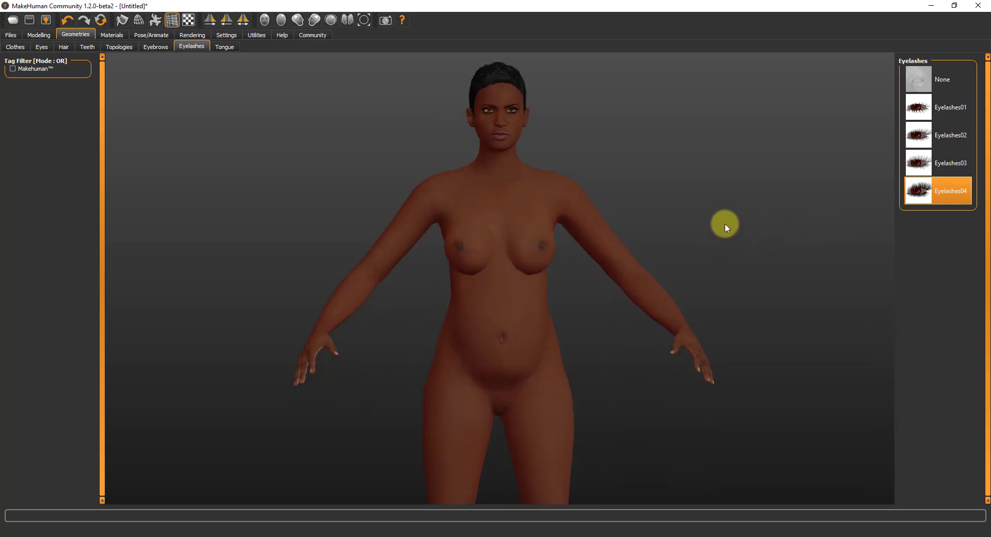
Compare the Collada, Biovision Hierarchy BVH and Stereolithography export formats, and set the export to Filmbox (fbx)
{"action": "left_click", "coordinate": [47, 20]}
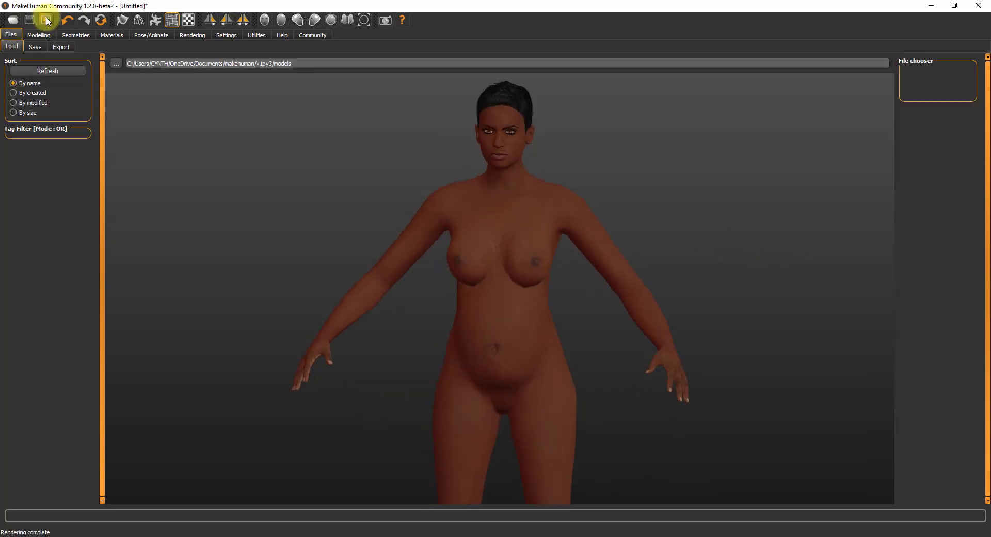
{"action": "left_click", "coordinate": [61, 46]}
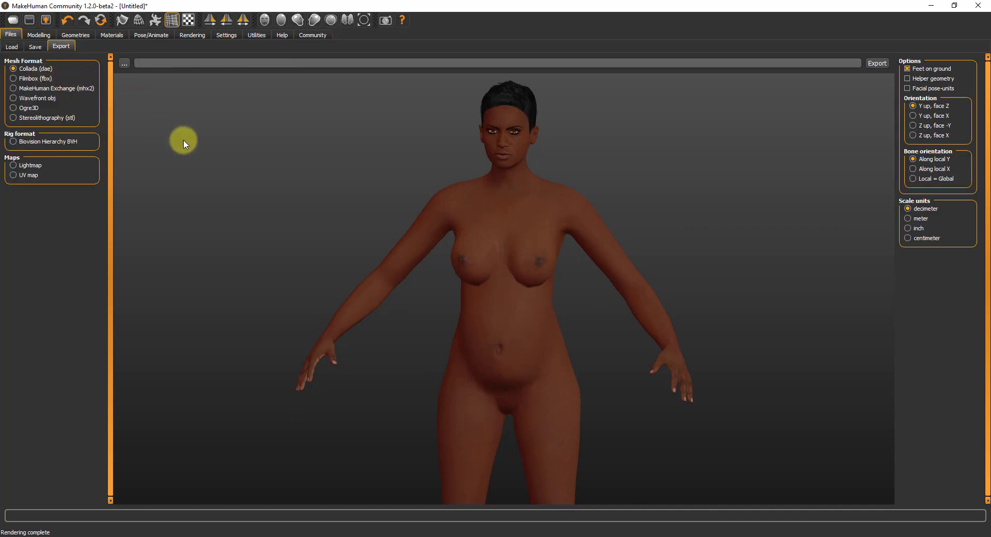
{"action": "left_click", "coordinate": [14, 78]}
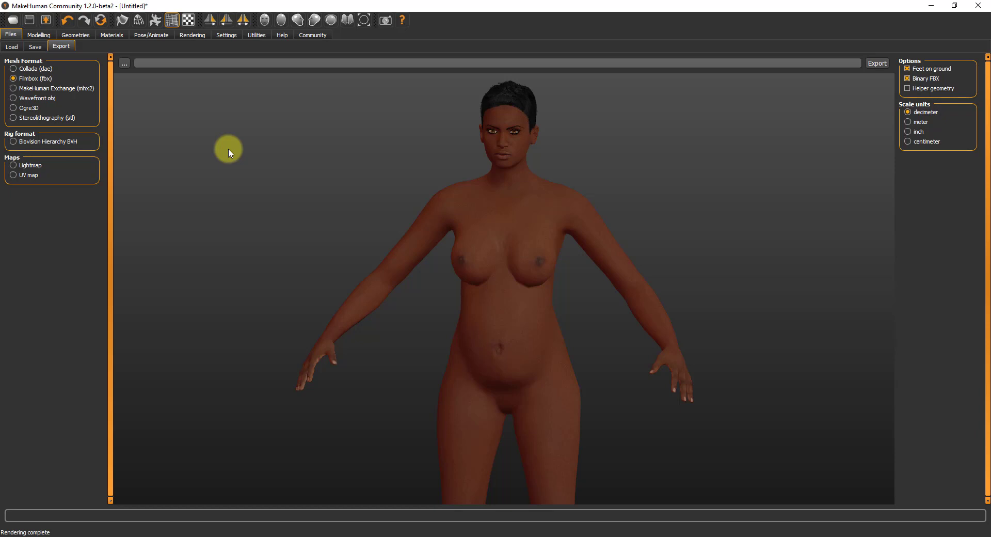
{"action": "left_click", "coordinate": [19, 141]}
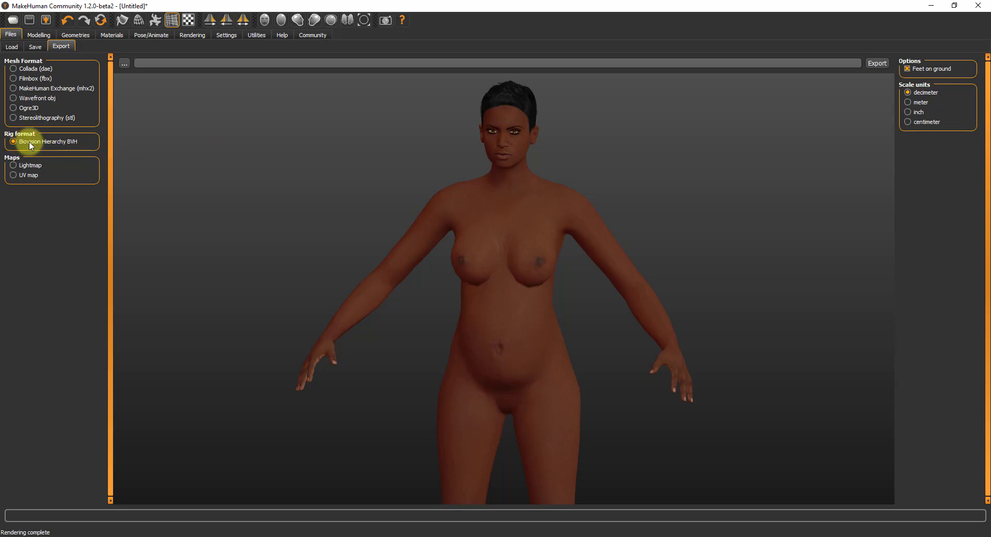
{"action": "left_click", "coordinate": [13, 69]}
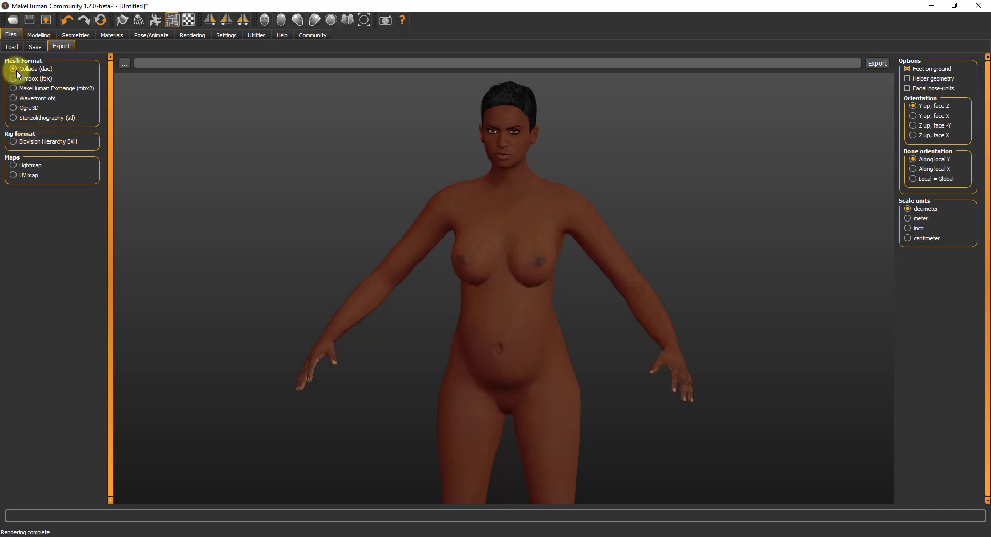
{"action": "left_click", "coordinate": [13, 116]}
{"action": "left_click", "coordinate": [15, 78]}
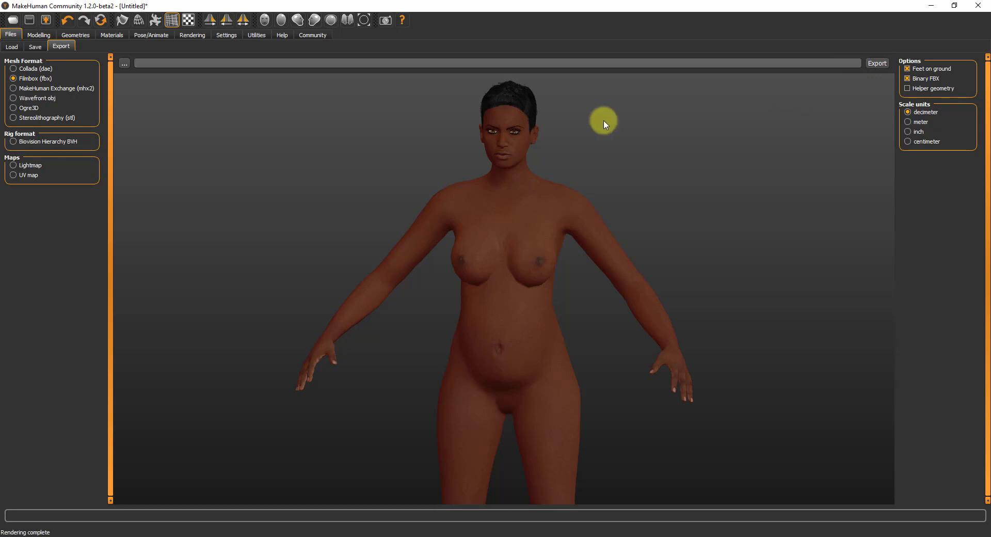
Export the model to the Desktop as the Filmbox file exports.fbx
{"action": "left_click", "coordinate": [124, 64]}
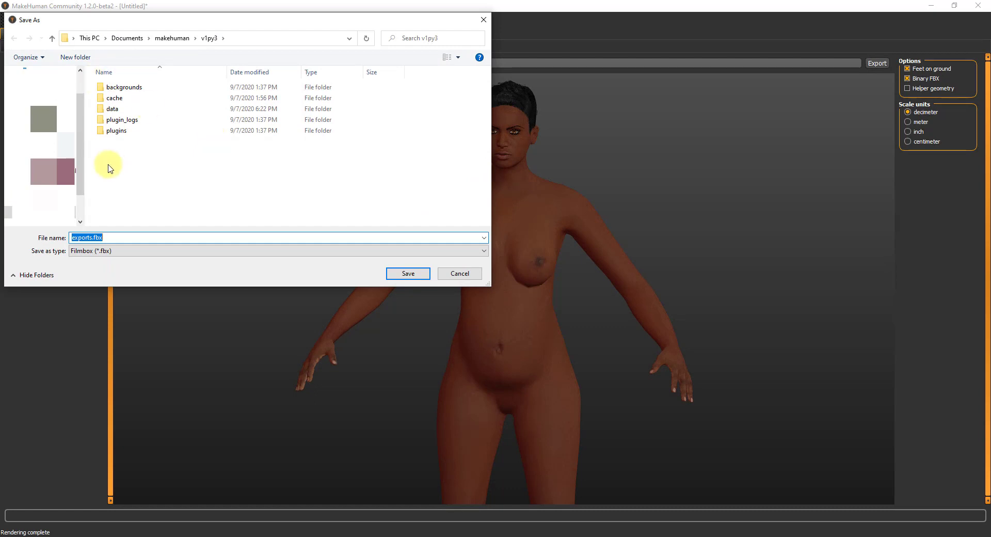
{"action": "scroll", "coordinate": [82, 175], "scroll_direction": "up", "scroll_amount": 5}
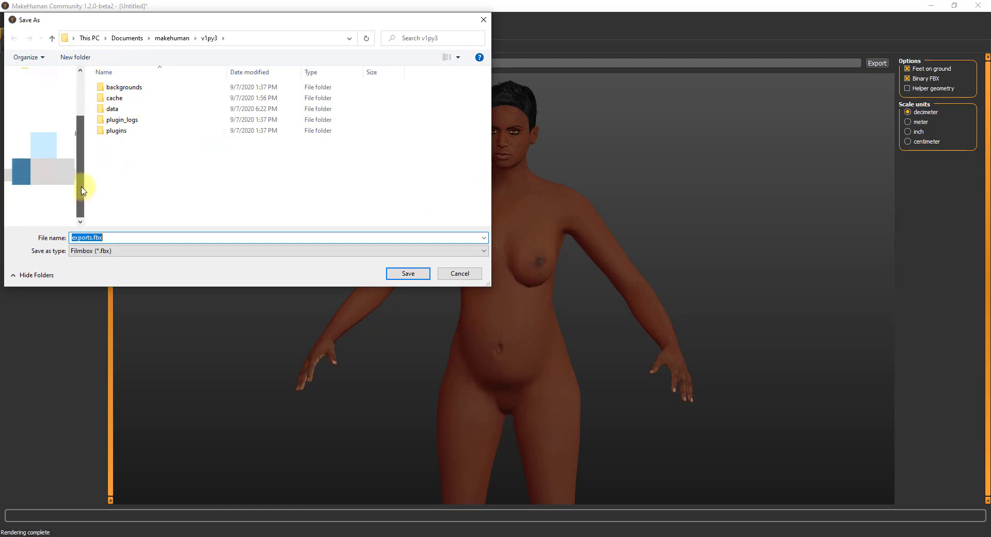
{"action": "left_click", "coordinate": [18, 93]}
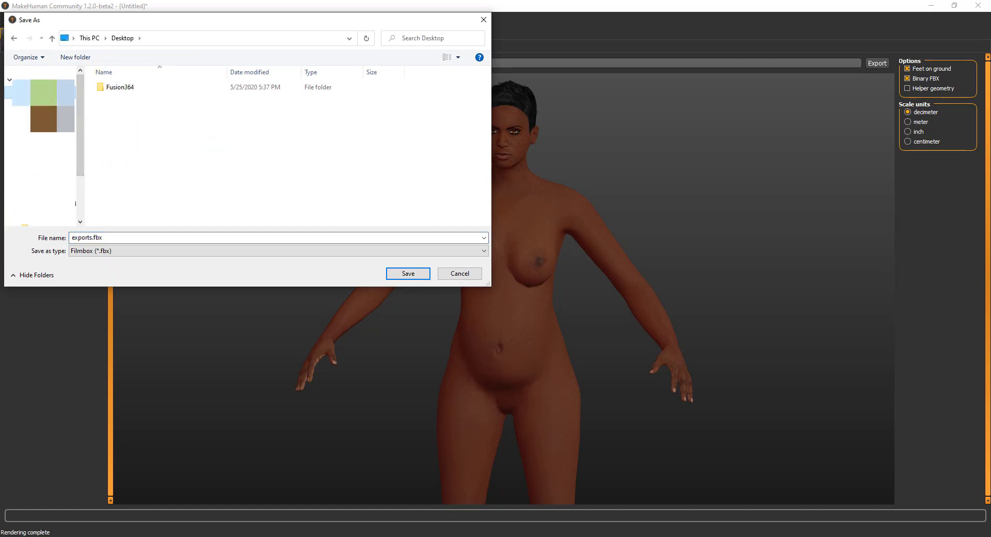
{"action": "left_click", "coordinate": [82, 237]}
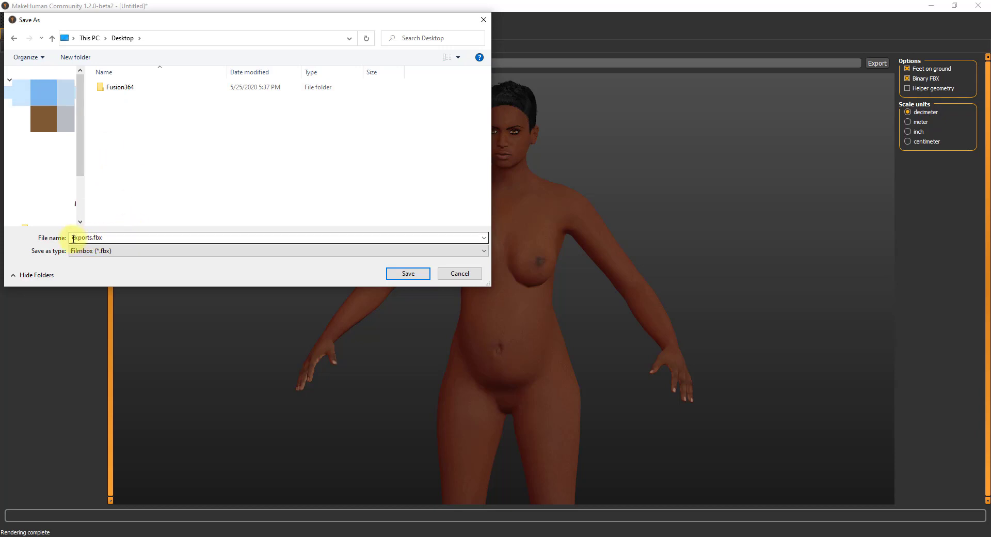
{"action": "left_click", "coordinate": [401, 277]}
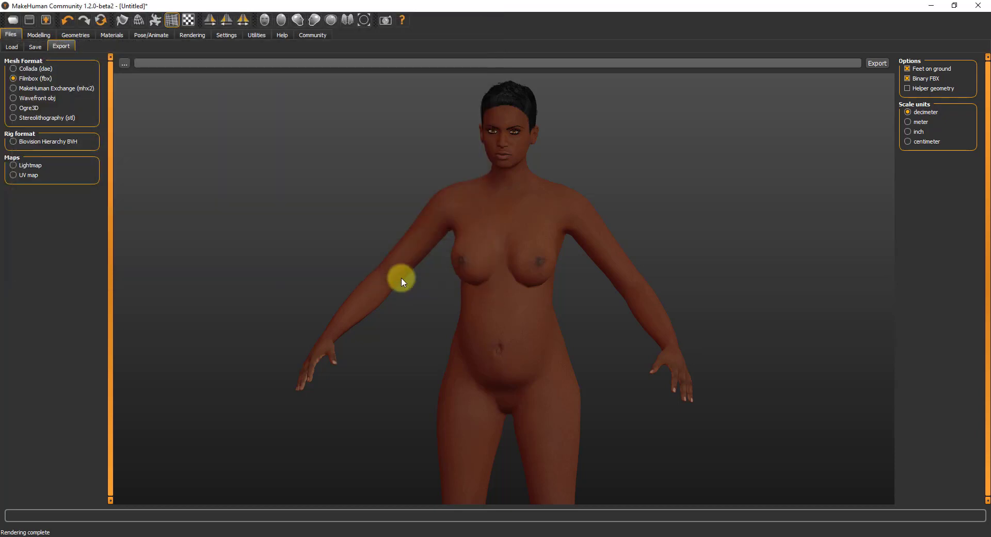
{"action": "left_click", "coordinate": [877, 63]}
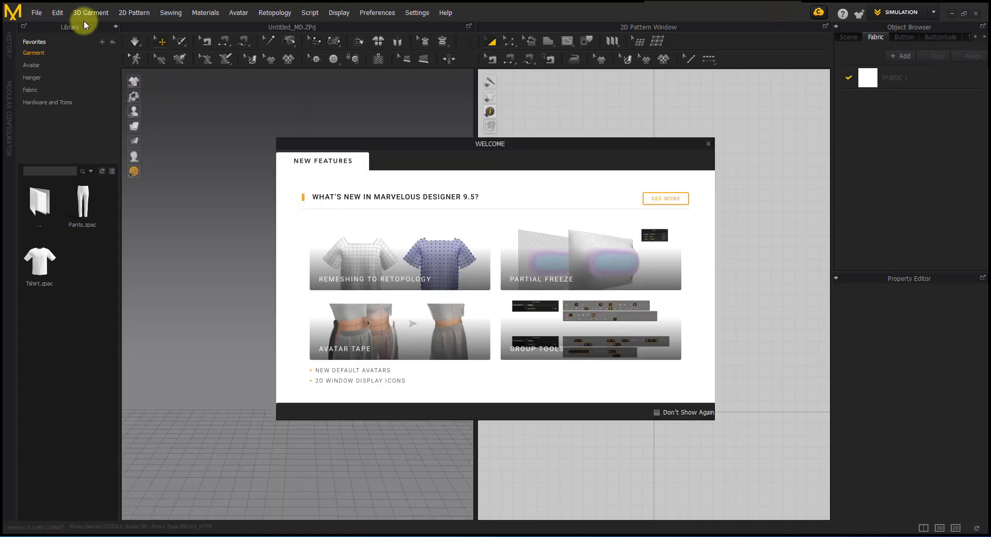
Switch to Marvelous Designer and import exports.fbx from the Desktop at the default mm scale with arrangement points added automatically
{"action": "left_click", "coordinate": [708, 144]}
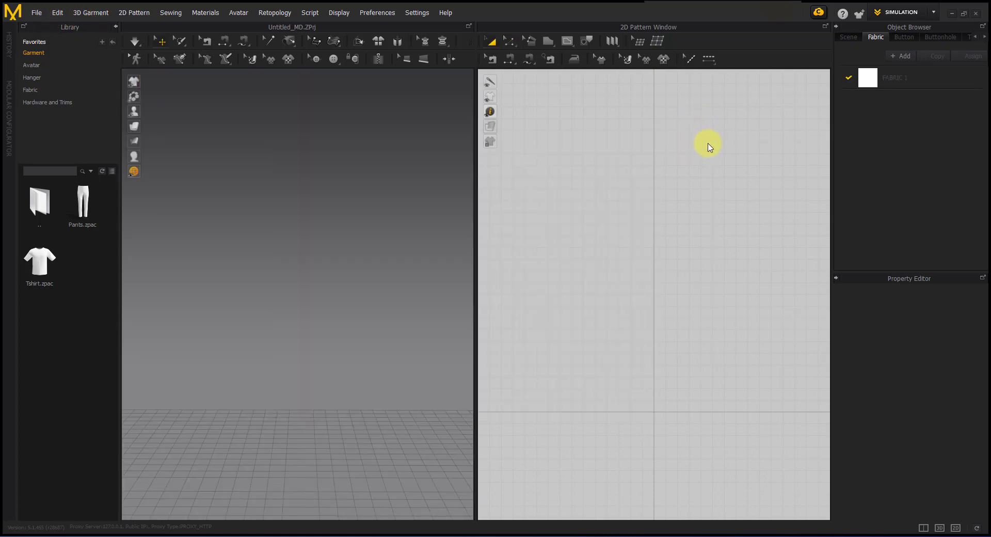
{"action": "left_click", "coordinate": [37, 13]}
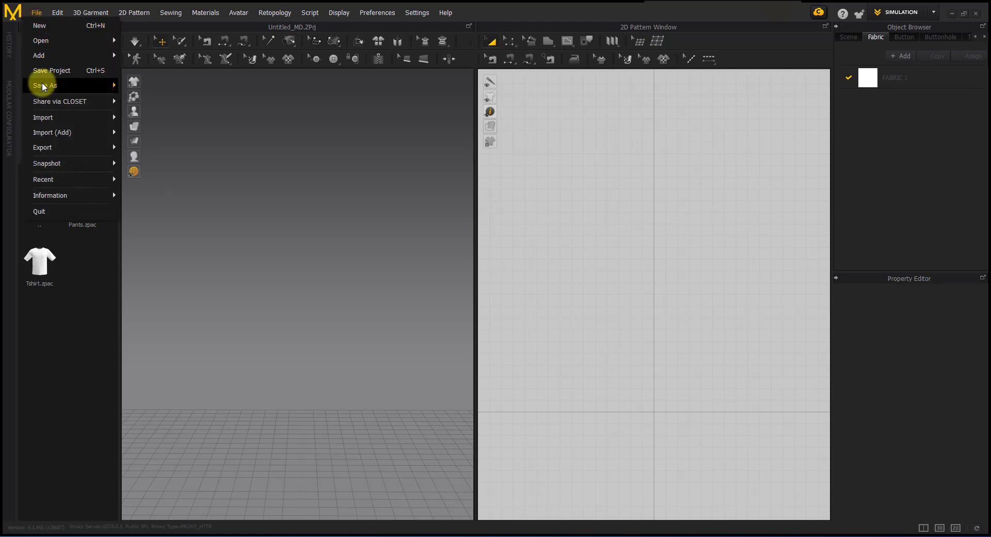
{"action": "mouse_move", "coordinate": [50, 115]}
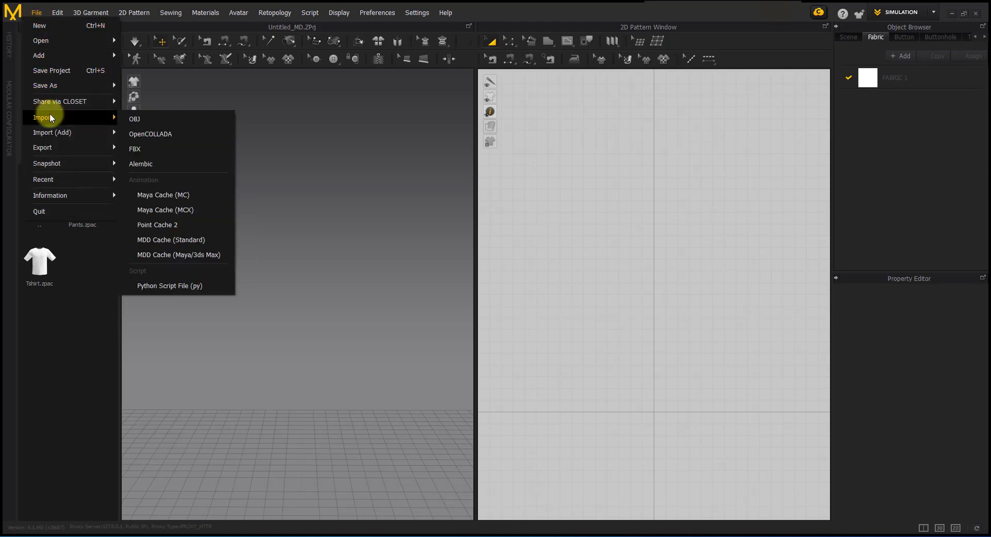
{"action": "left_click", "coordinate": [155, 148]}
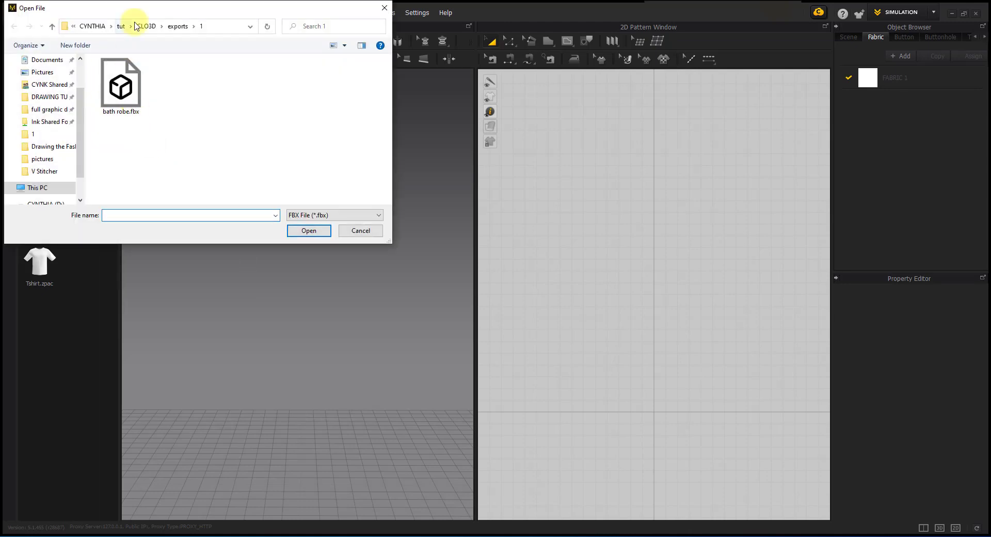
{"action": "scroll", "coordinate": [81, 64], "scroll_direction": "up", "scroll_amount": 2}
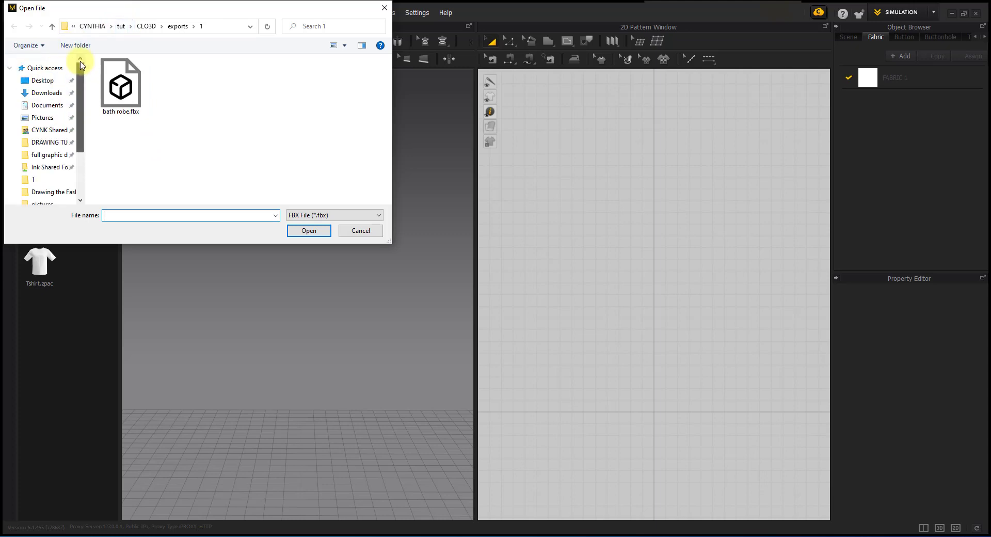
{"action": "left_click", "coordinate": [57, 80]}
{"action": "left_click", "coordinate": [133, 102]}
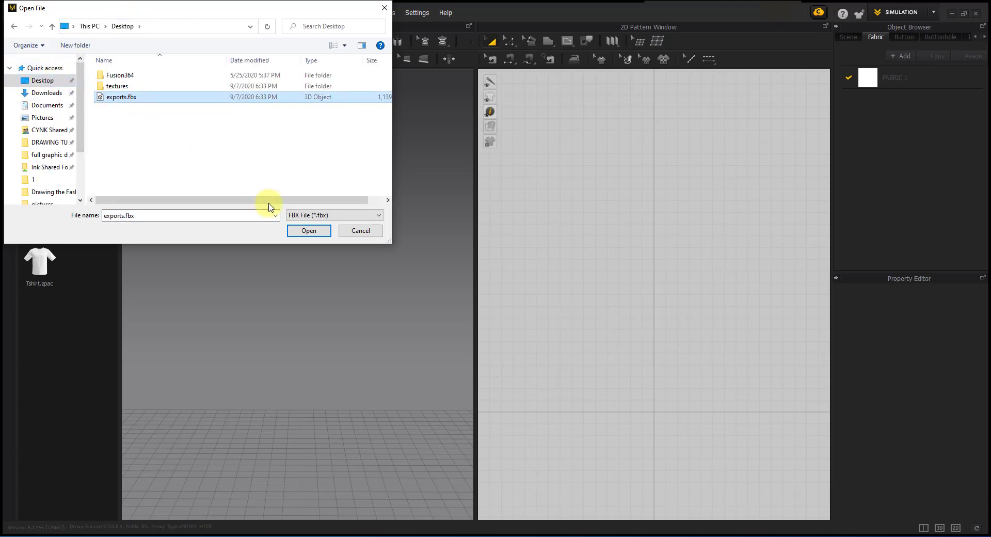
{"action": "left_click", "coordinate": [316, 230]}
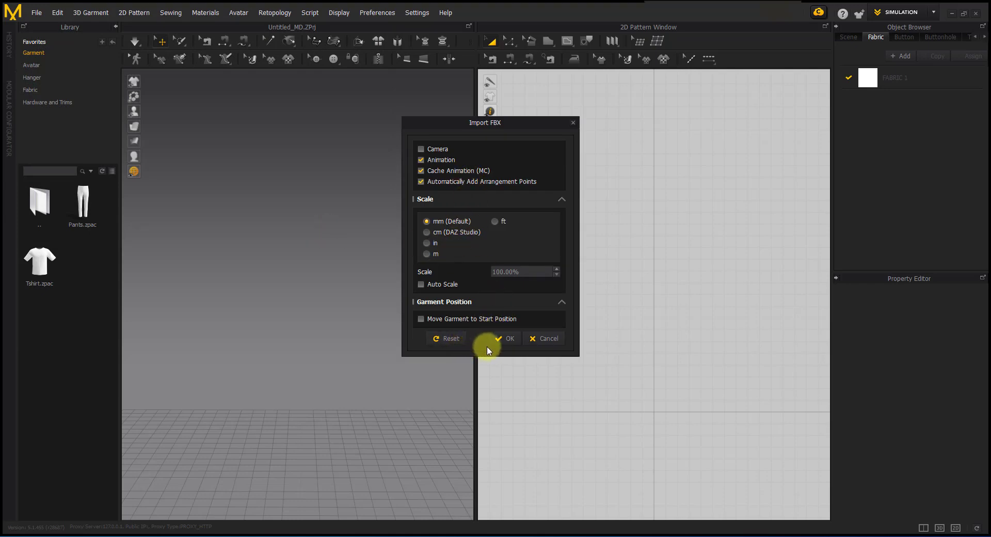
{"action": "left_click", "coordinate": [505, 338]}
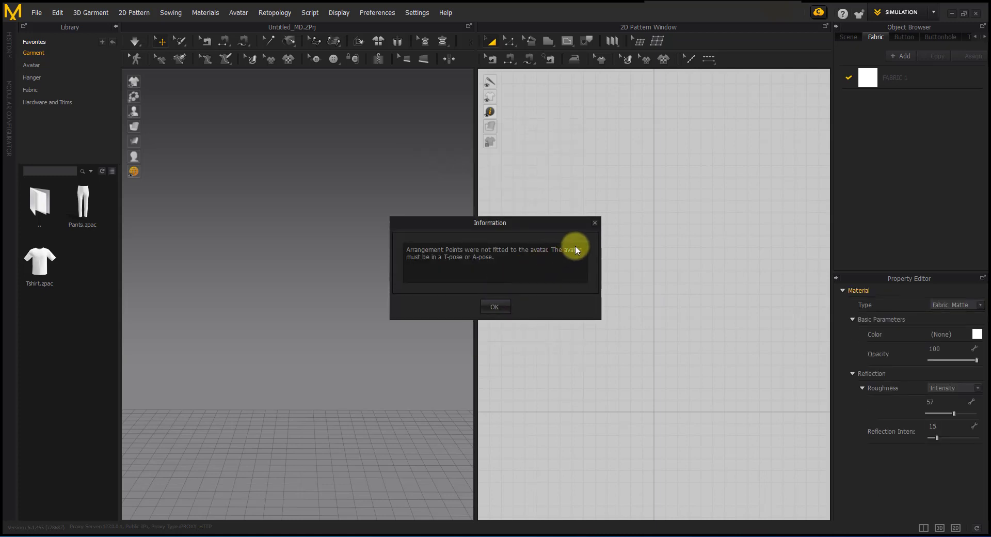
{"action": "left_click", "coordinate": [495, 308]}
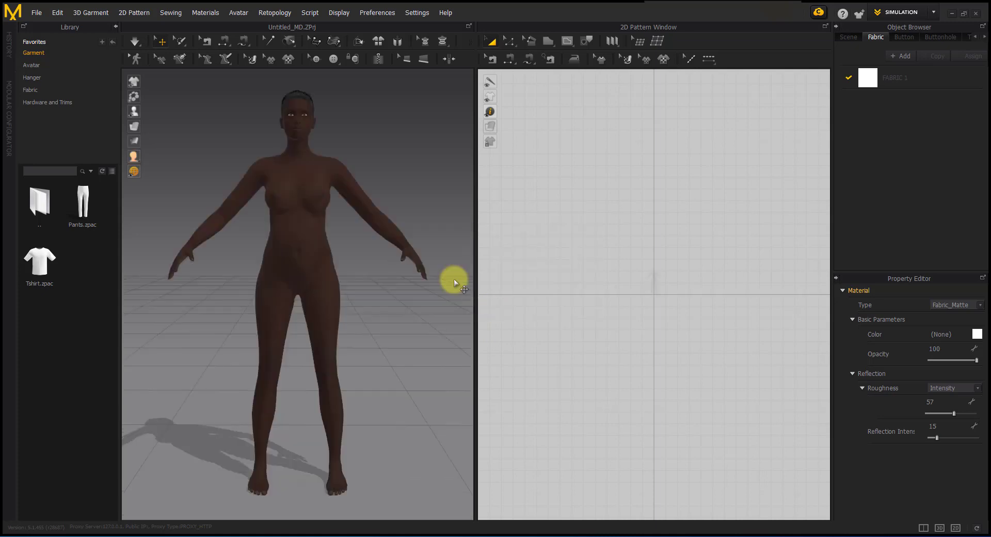
Inspect the imported avatar from several sides and turn on its X-Ray joints
{"action": "left_click", "coordinate": [421, 205]}
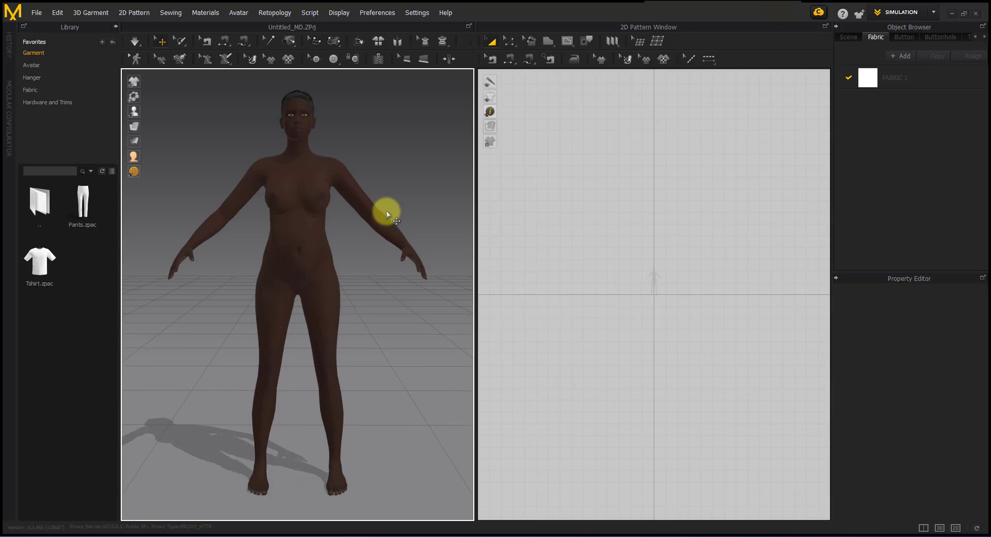
{"action": "right_click_drag", "start_coordinate": [428, 181], "coordinate": [163, 164]}
{"action": "right_click_drag", "start_coordinate": [308, 176], "coordinate": [436, 172]}
{"action": "left_click", "coordinate": [303, 238]}
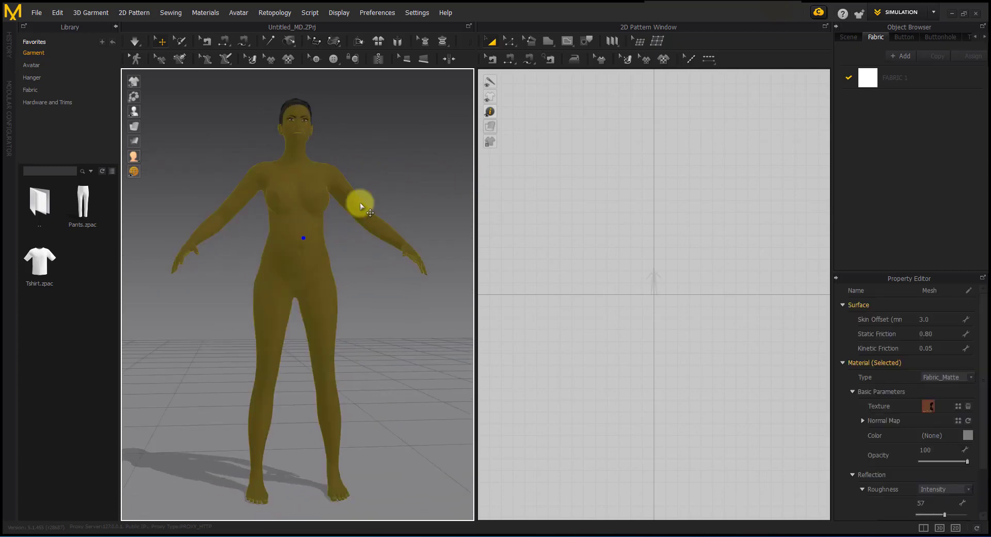
{"action": "mouse_move", "coordinate": [133, 111]}
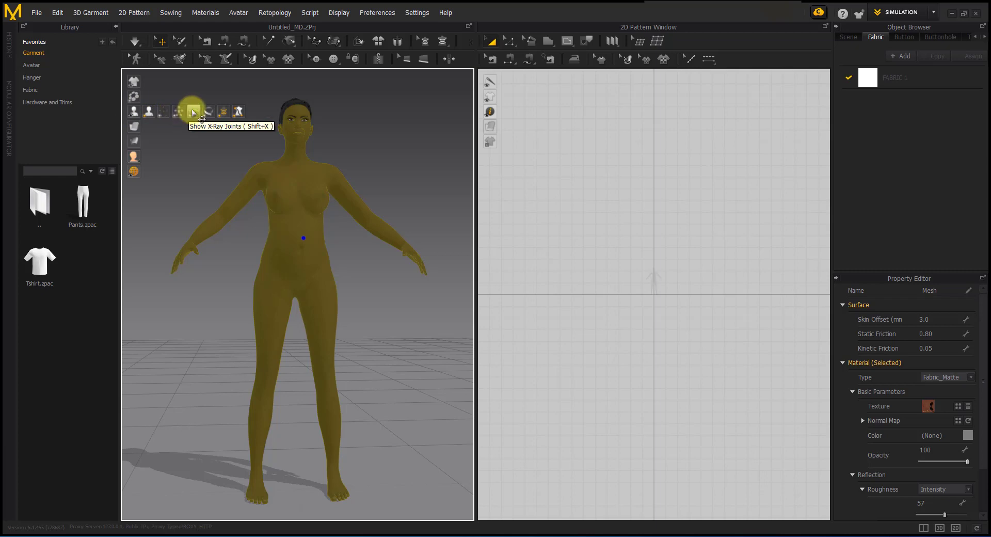
{"action": "left_click", "coordinate": [178, 112]}
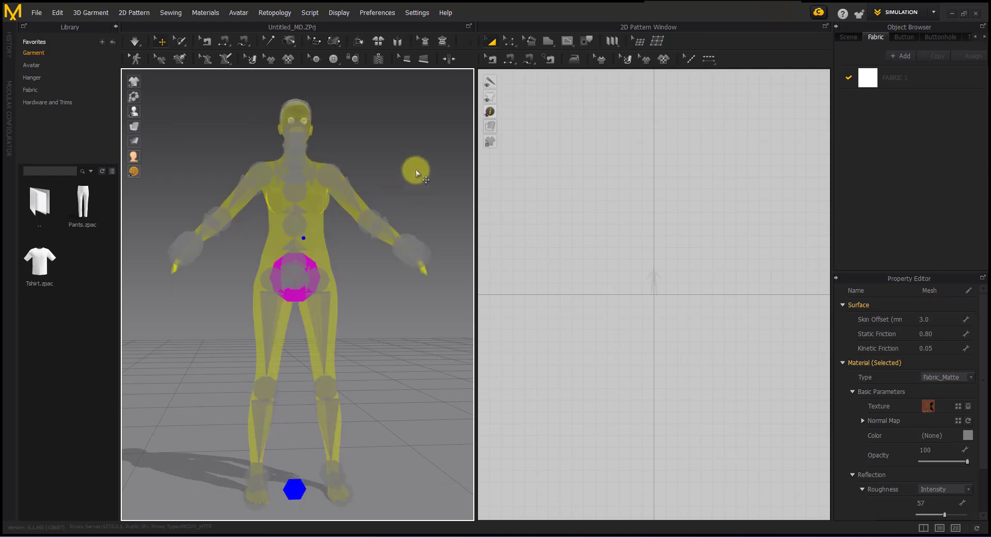
Select the avatar's right upper arm joint and rotate it so the arm swings backward behind the body
{"action": "left_click", "coordinate": [348, 297]}
{"action": "left_click_drag", "start_coordinate": [320, 283], "coordinate": [268, 272]}
{"action": "left_click", "coordinate": [247, 199]}
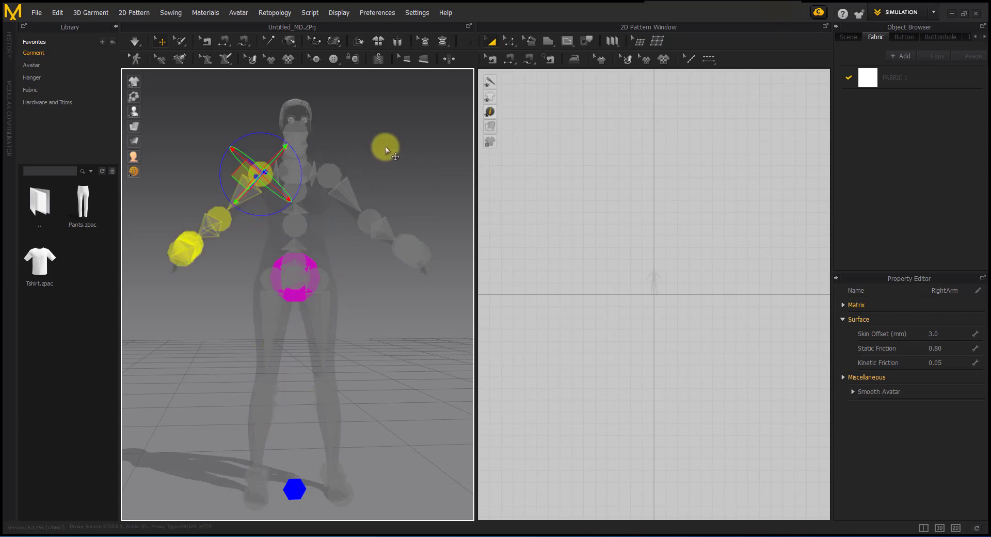
{"action": "right_click_drag", "start_coordinate": [392, 141], "coordinate": [384, 158]}
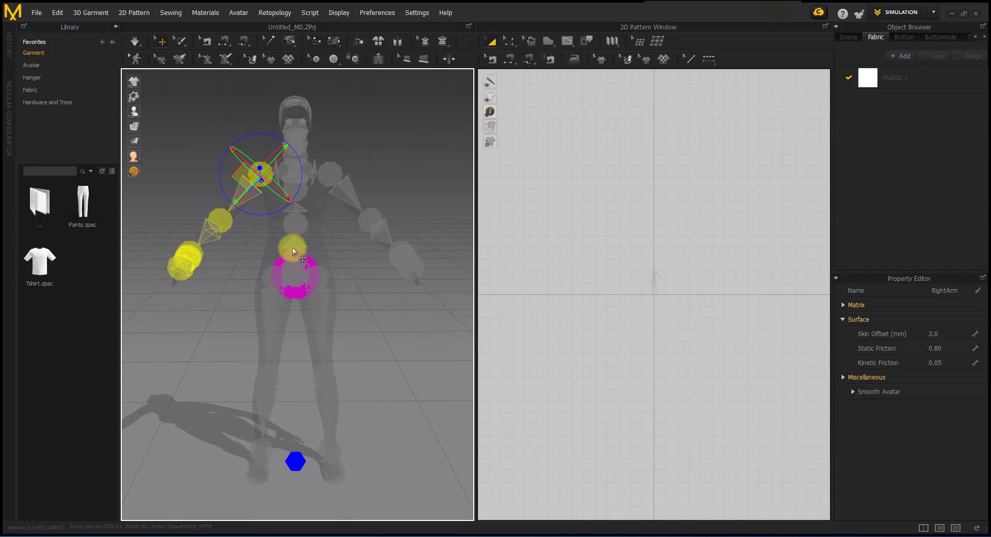
{"action": "right_click_drag", "start_coordinate": [329, 139], "coordinate": [407, 152]}
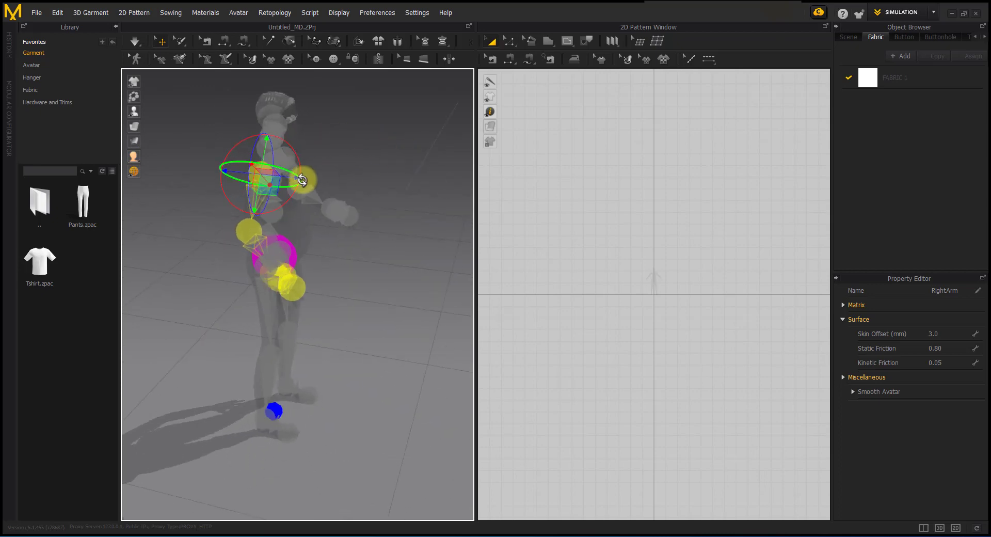
{"action": "left_click_drag", "start_coordinate": [298, 194], "coordinate": [243, 221]}
Turn off the X-Ray joints and view the posed avatar from the front
{"action": "mouse_move", "coordinate": [134, 113]}
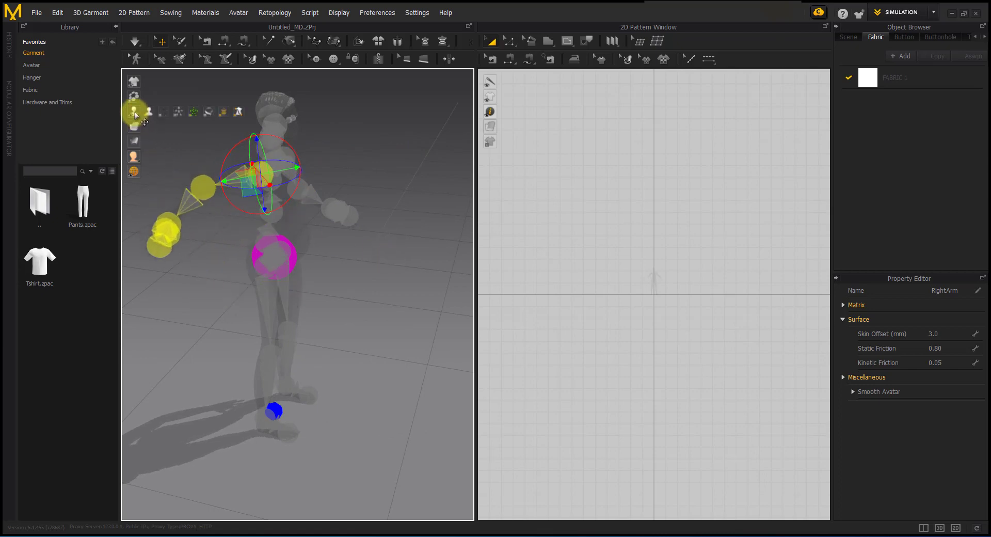
{"action": "left_click", "coordinate": [200, 111]}
{"action": "left_click", "coordinate": [397, 204]}
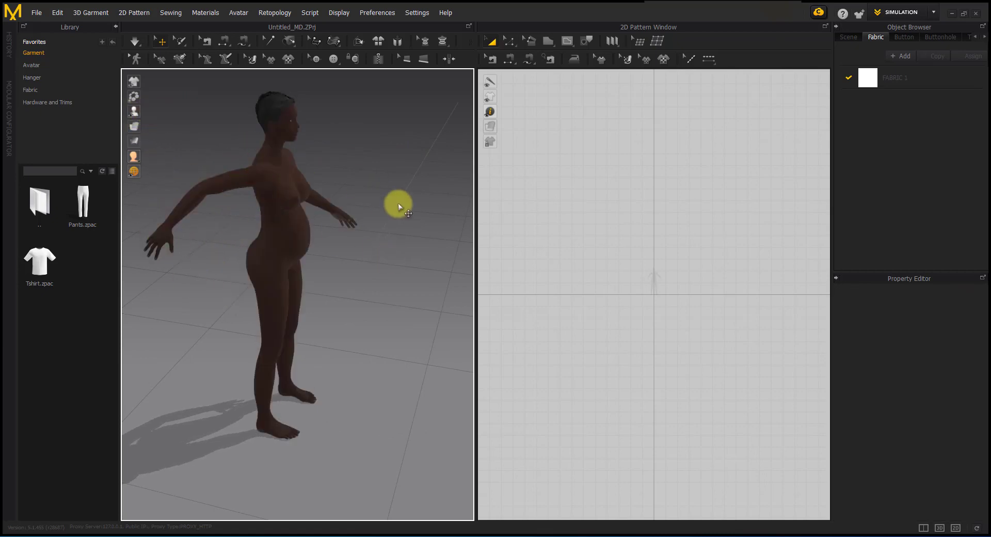
{"action": "right_click_drag", "start_coordinate": [380, 181], "coordinate": [295, 164]}
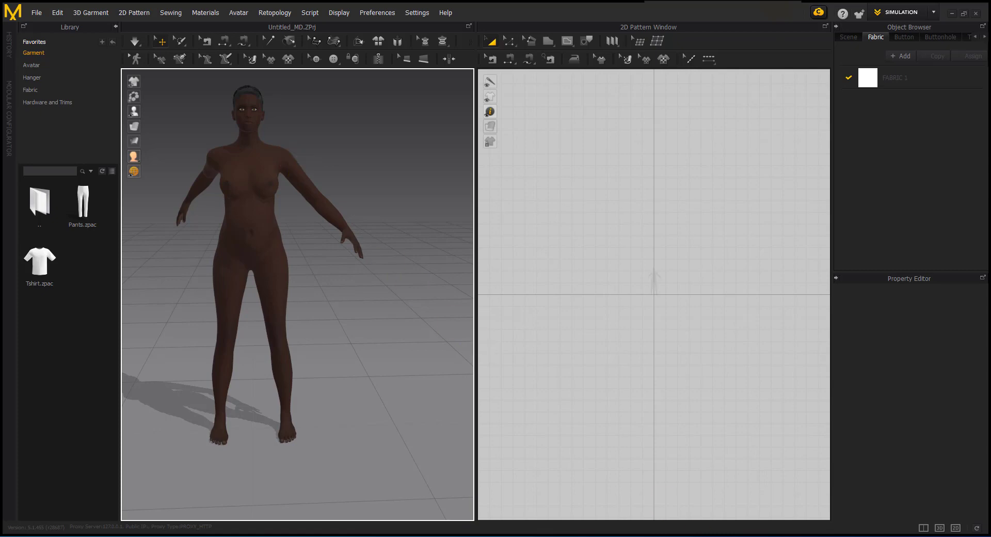
{"action": "left_click", "coordinate": [626, 523]}
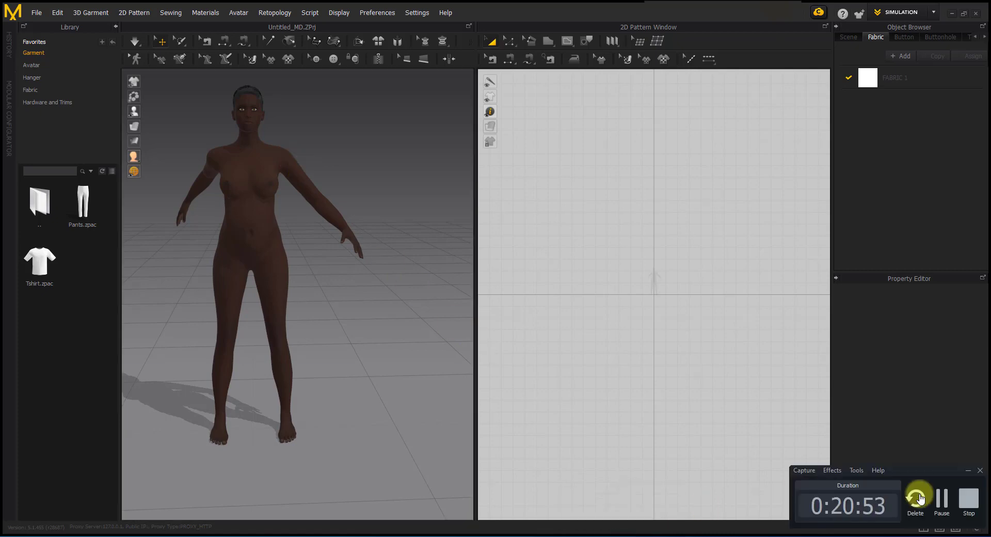